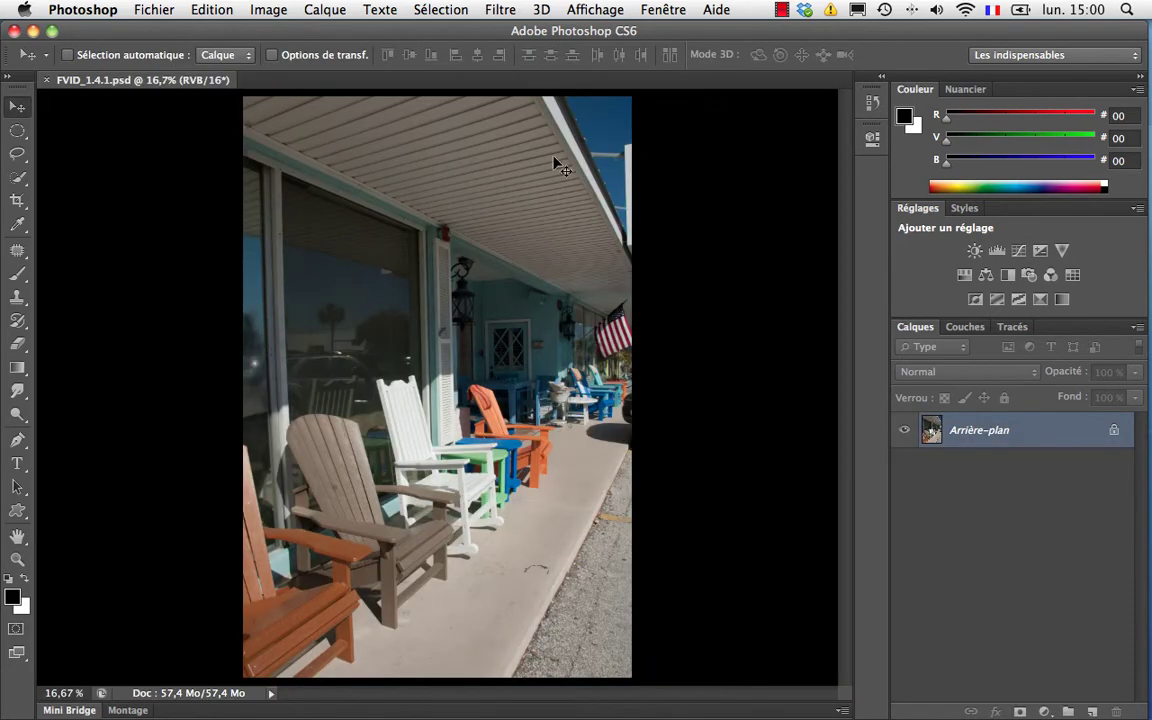
Step: Convert the image to 8 bits per channel and check which filters are available before and after the conversion
left_click(499, 11)
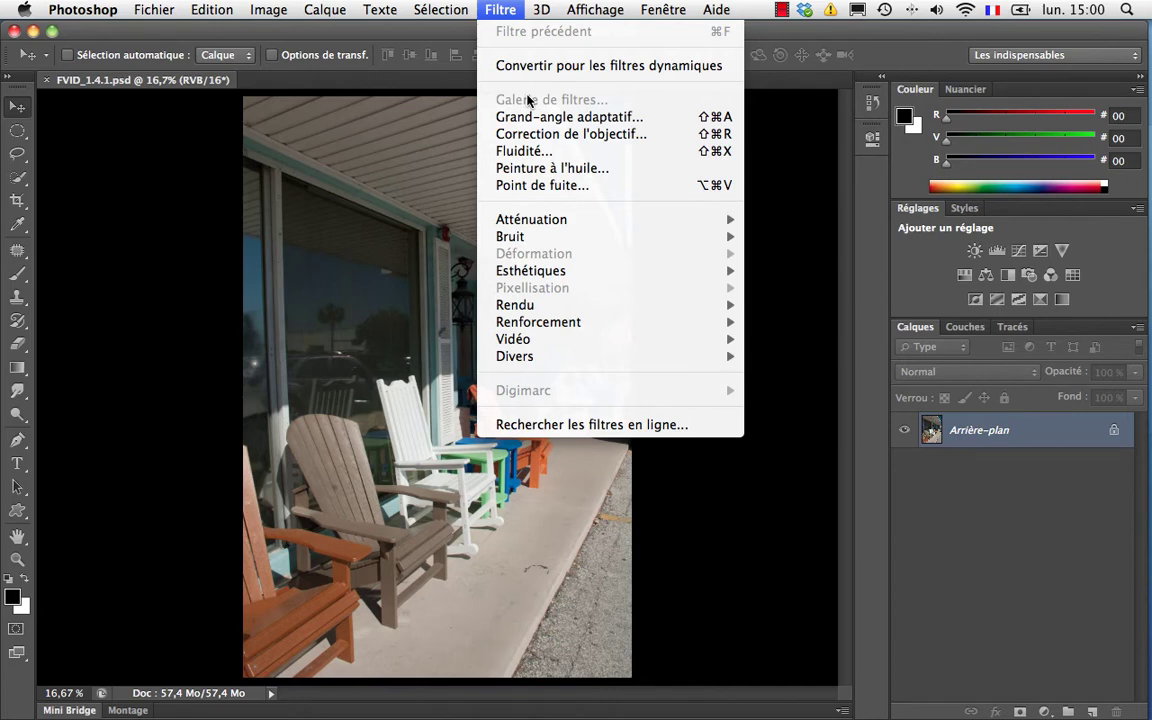
left_click(769, 200)
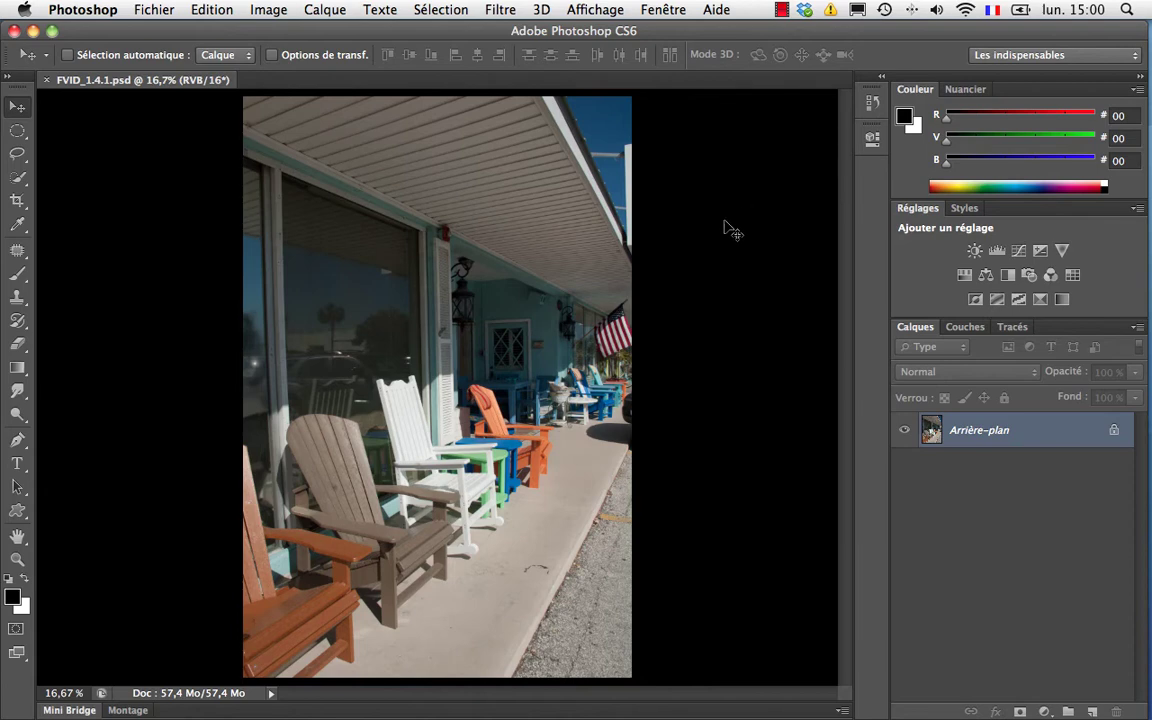
left_click(268, 11)
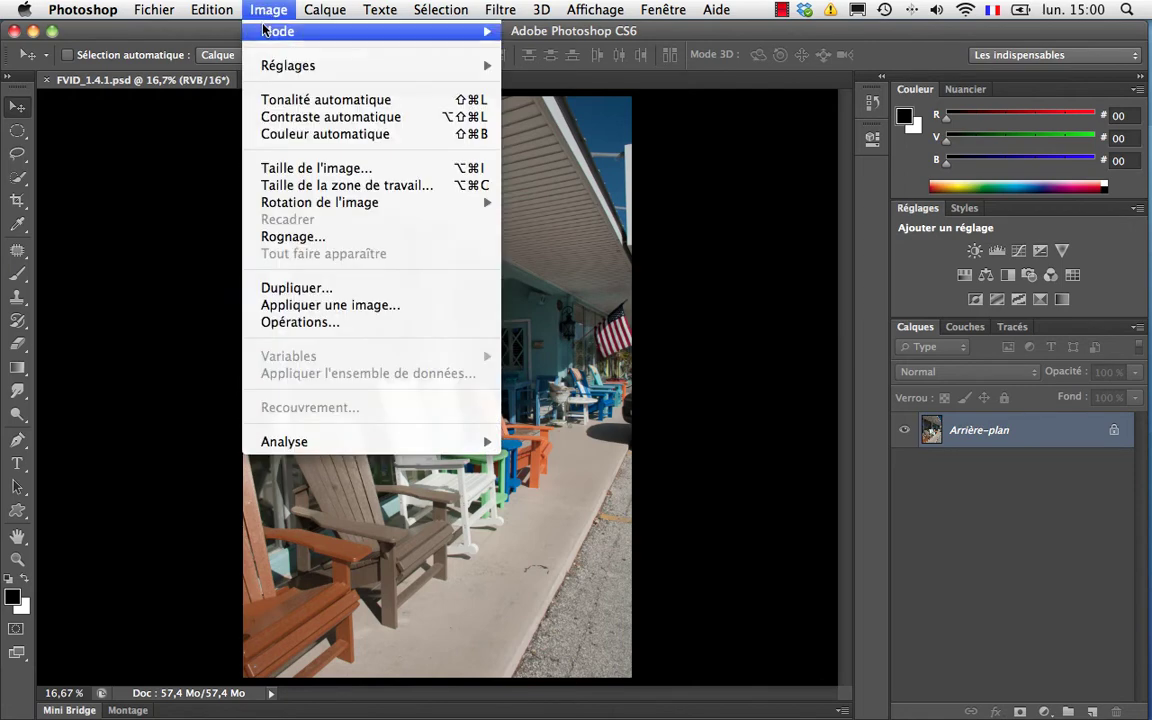
mouse_move(265, 33)
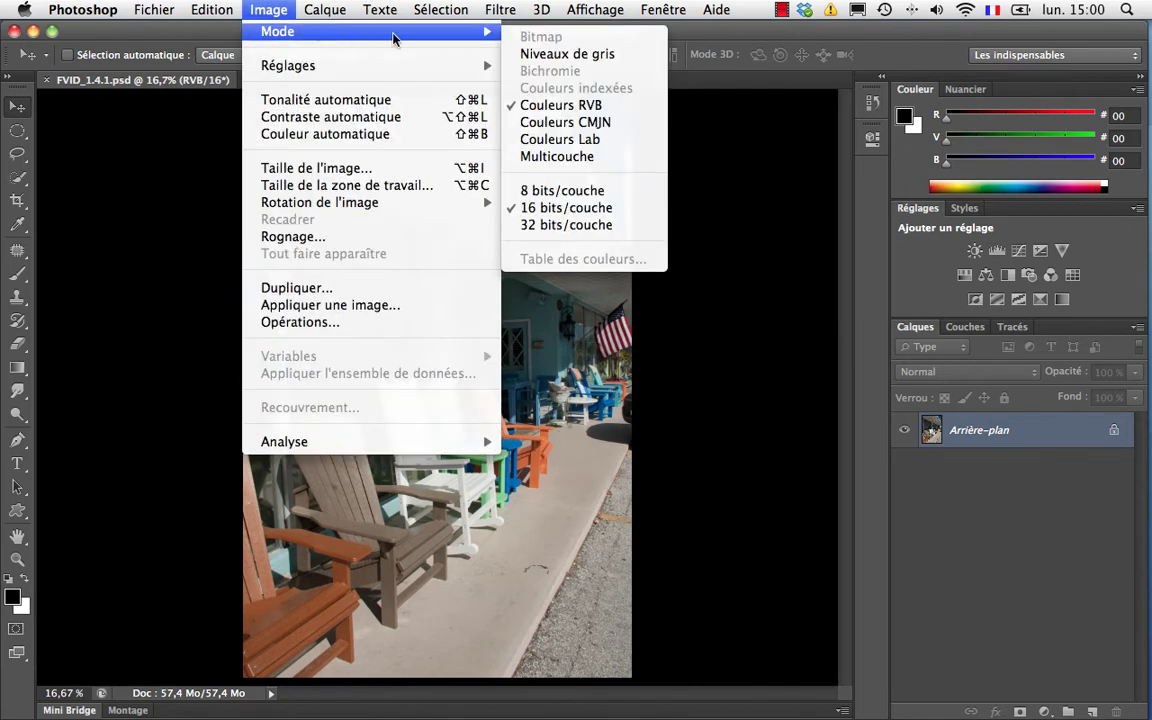
left_click(656, 199)
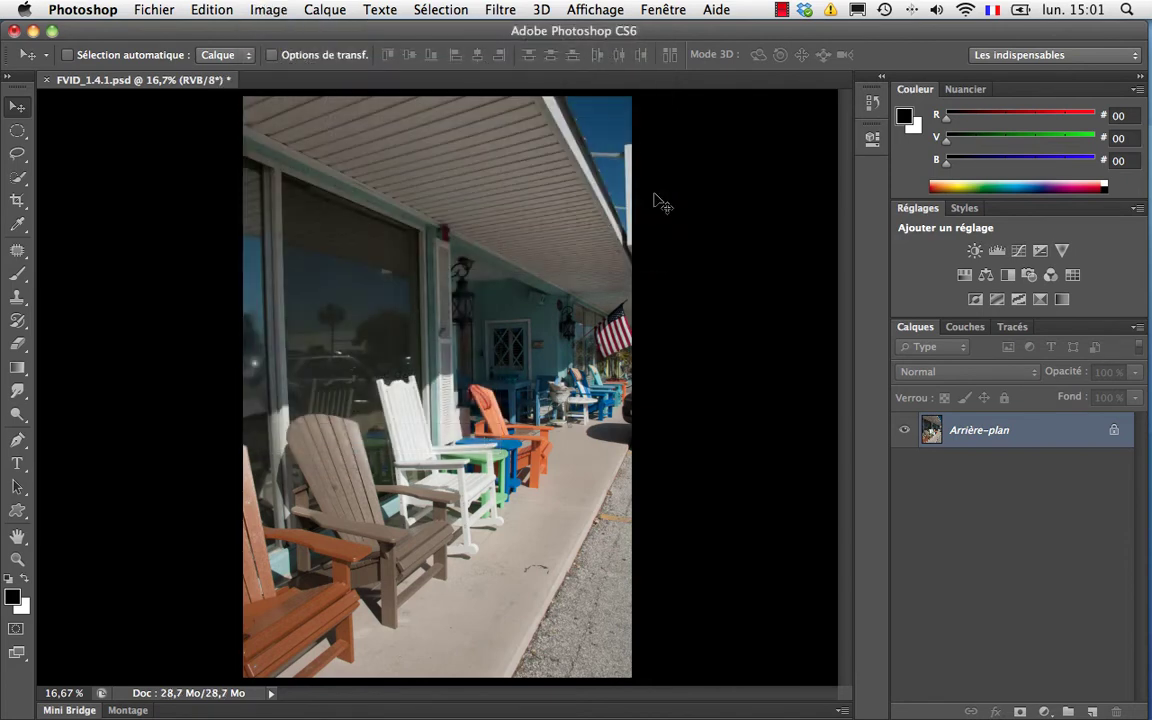
left_click(501, 10)
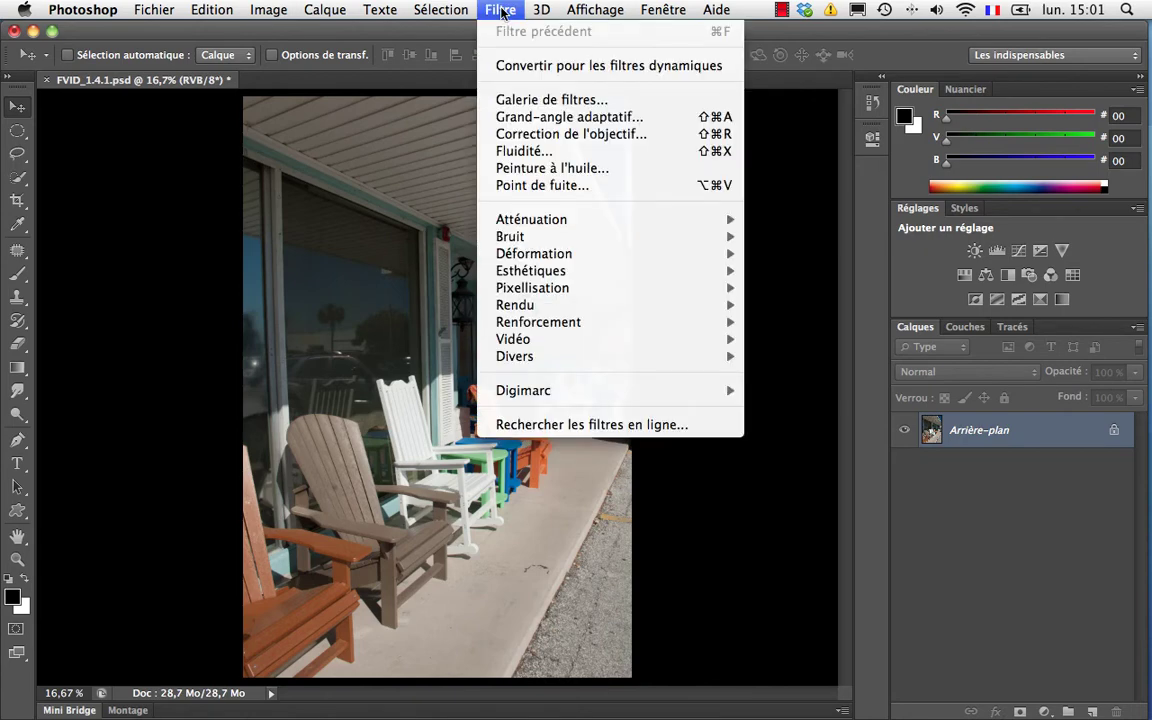
mouse_move(701, 237)
left_click(761, 194)
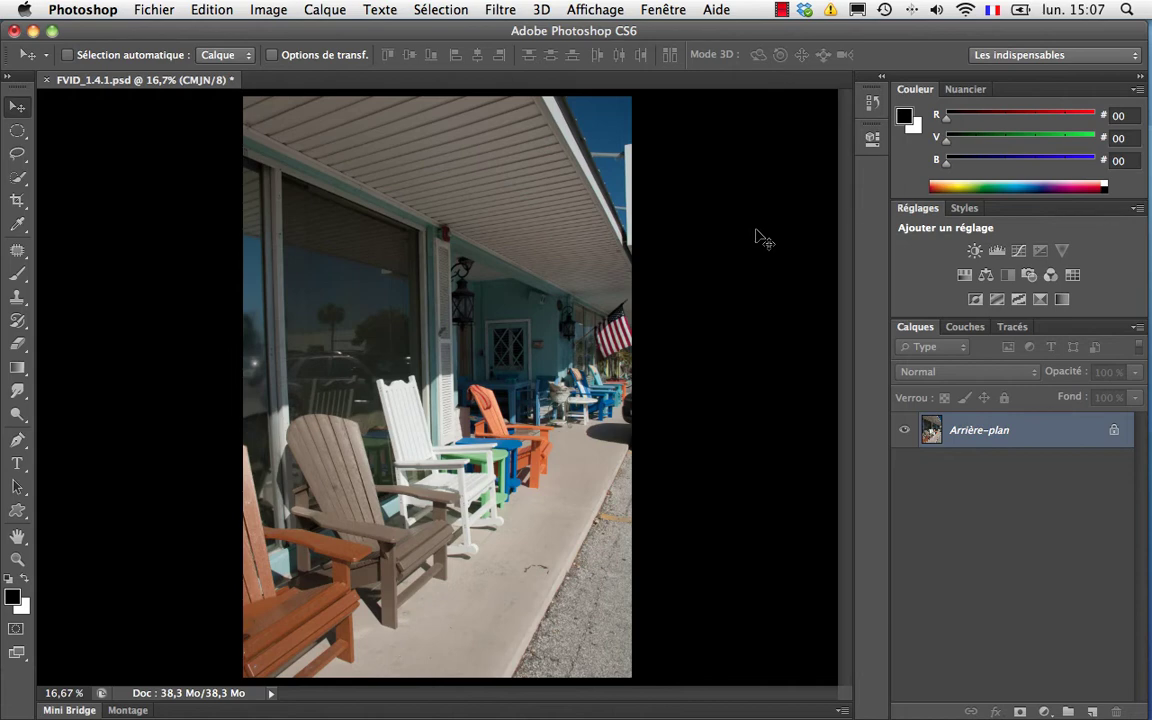
Step: Convert the image's colour mode to RGB (Couleurs RVB)
left_click(265, 10)
mouse_move(270, 31)
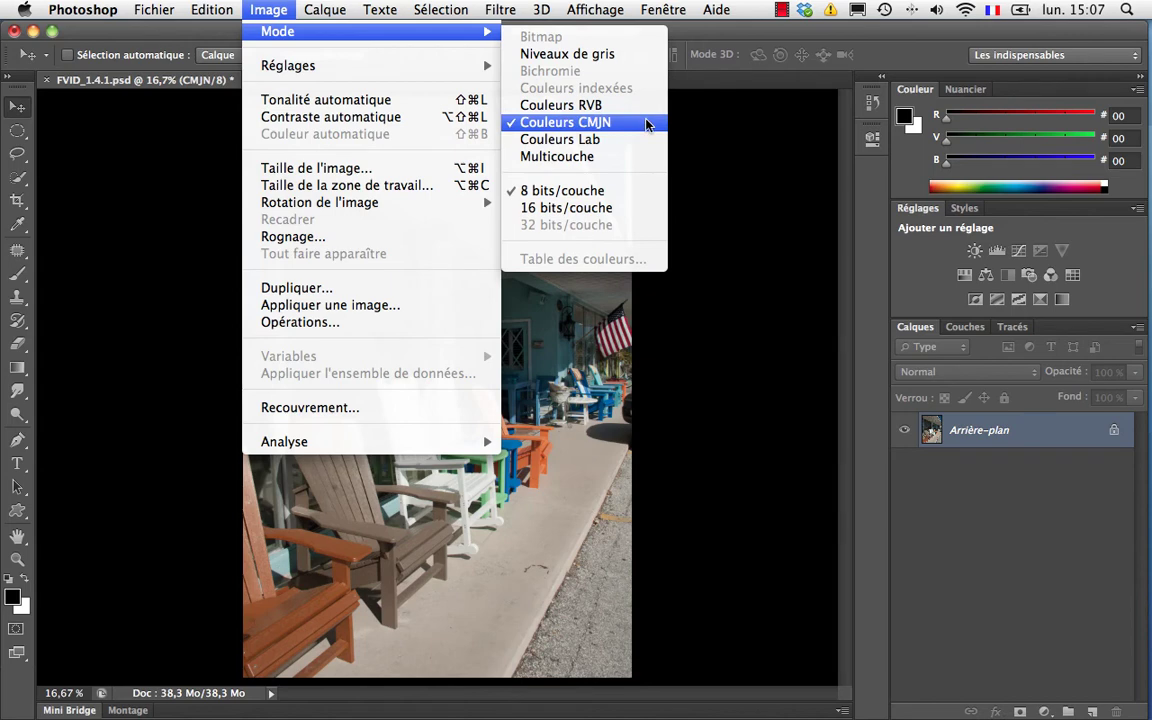
mouse_move(500, 10)
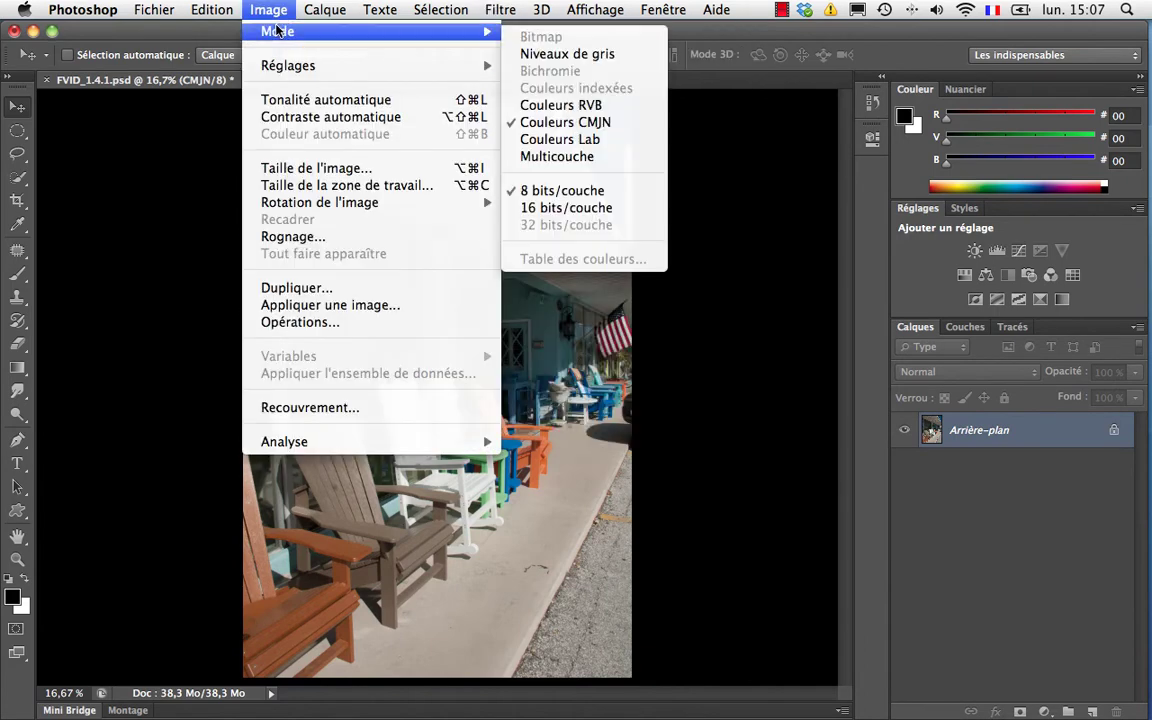
left_click(616, 108)
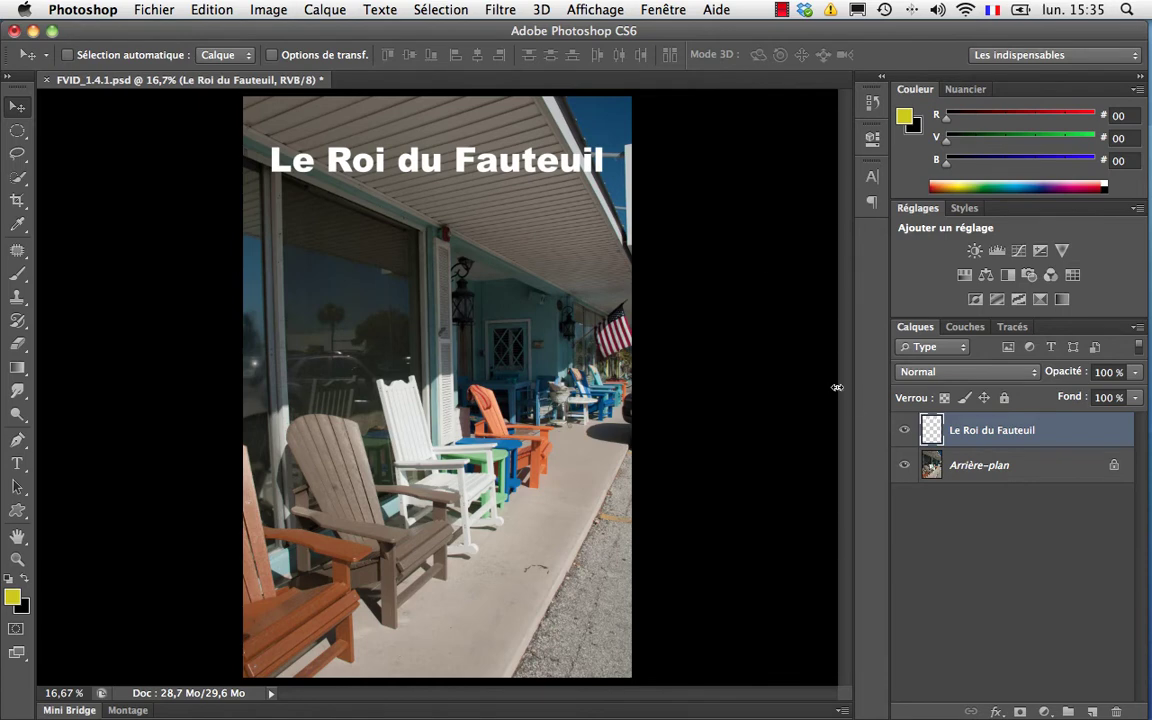
Step: Fully lock the "Le Roi du Fauteuil" layer and try to move its title text
left_click(1005, 400)
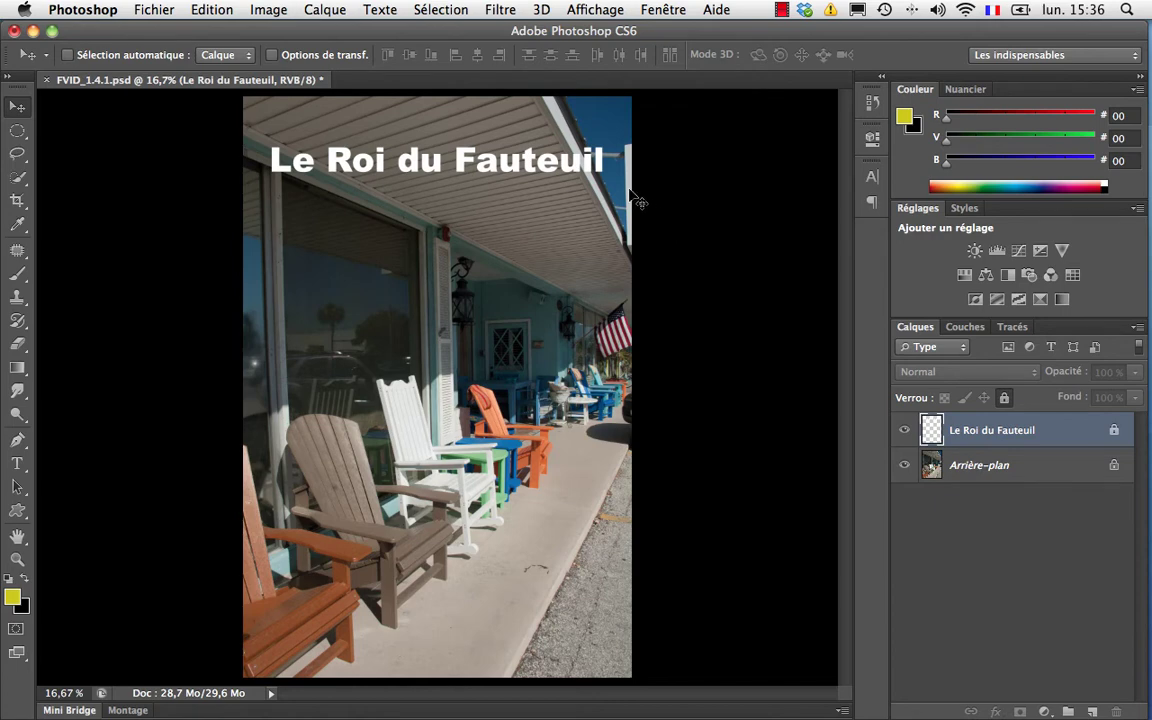
left_click_drag(562, 166, 590, 150)
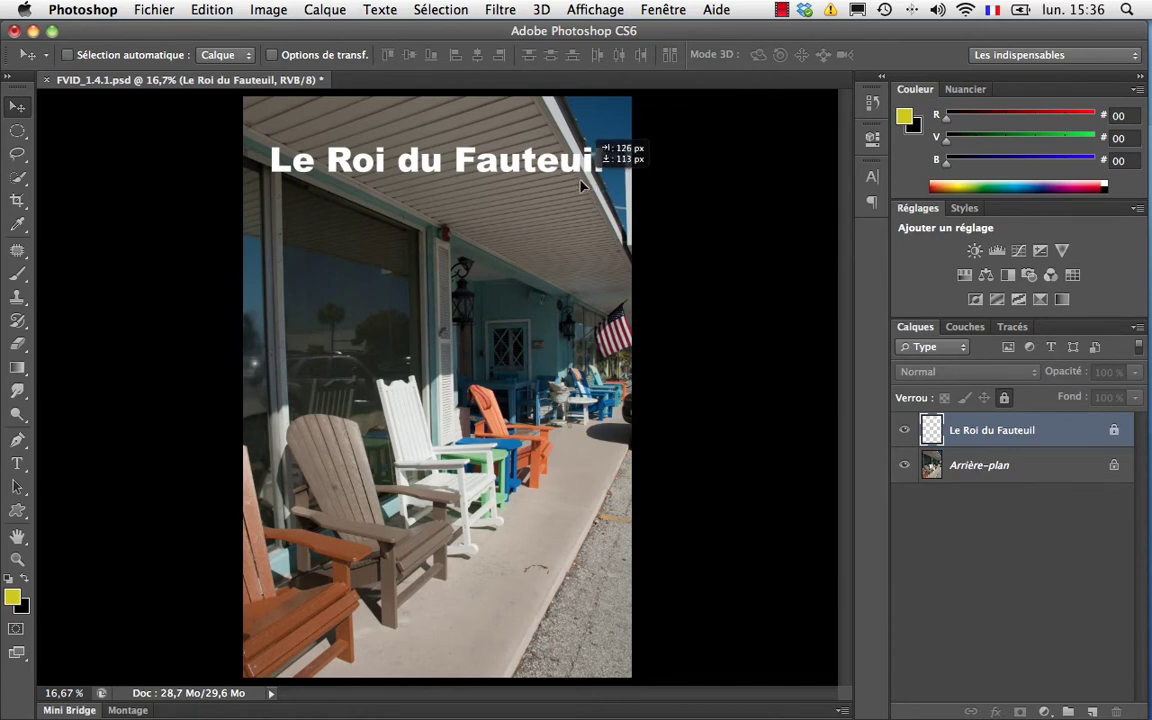
left_click(722, 274)
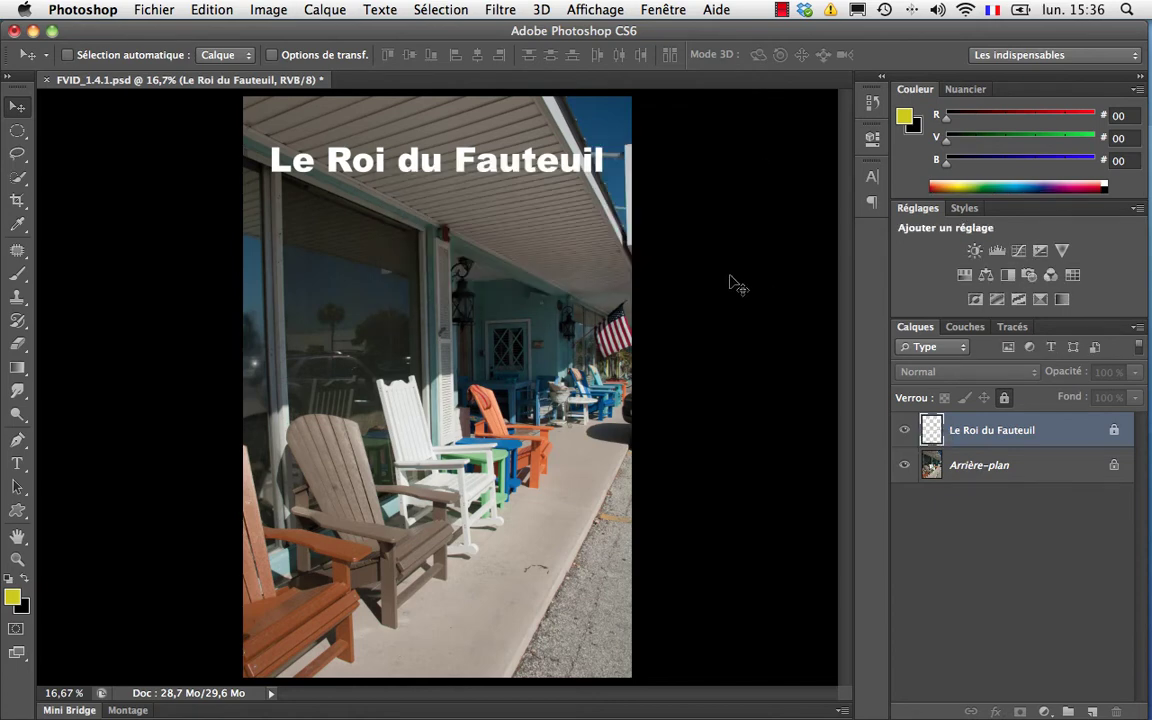
Step: Check the filters offered for the locked "Le Roi du Fauteuil" layer and remove its full lock
left_click(505, 10)
left_click(508, 10)
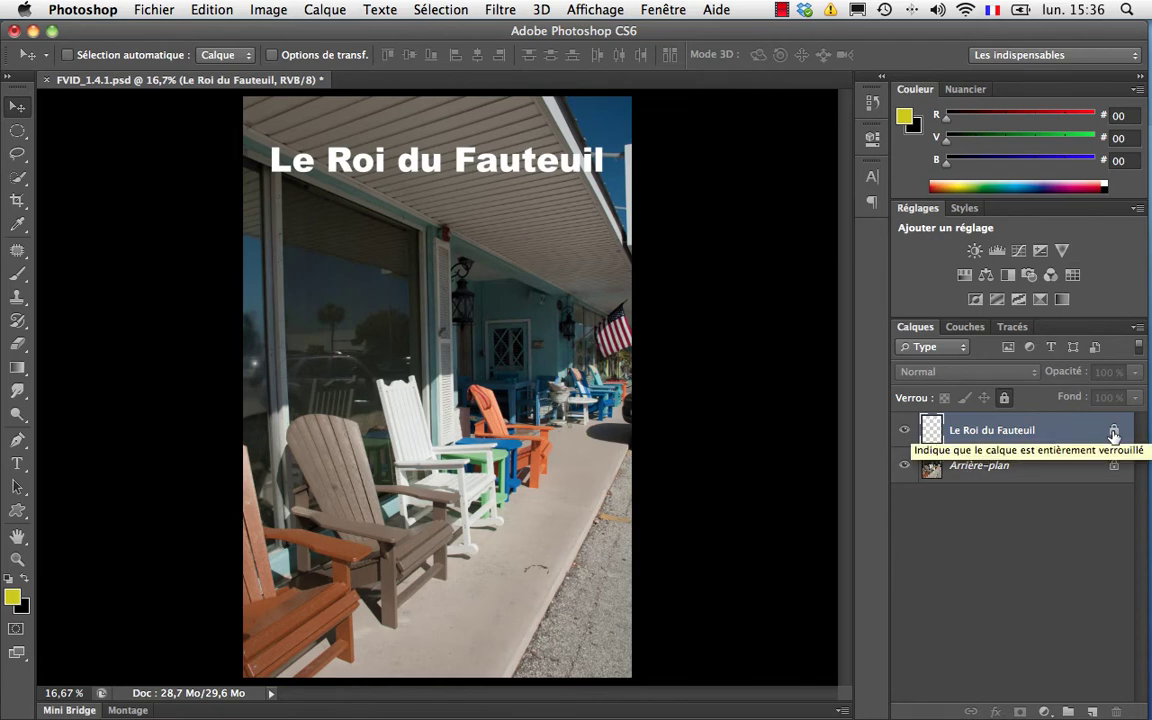
left_click(1005, 399)
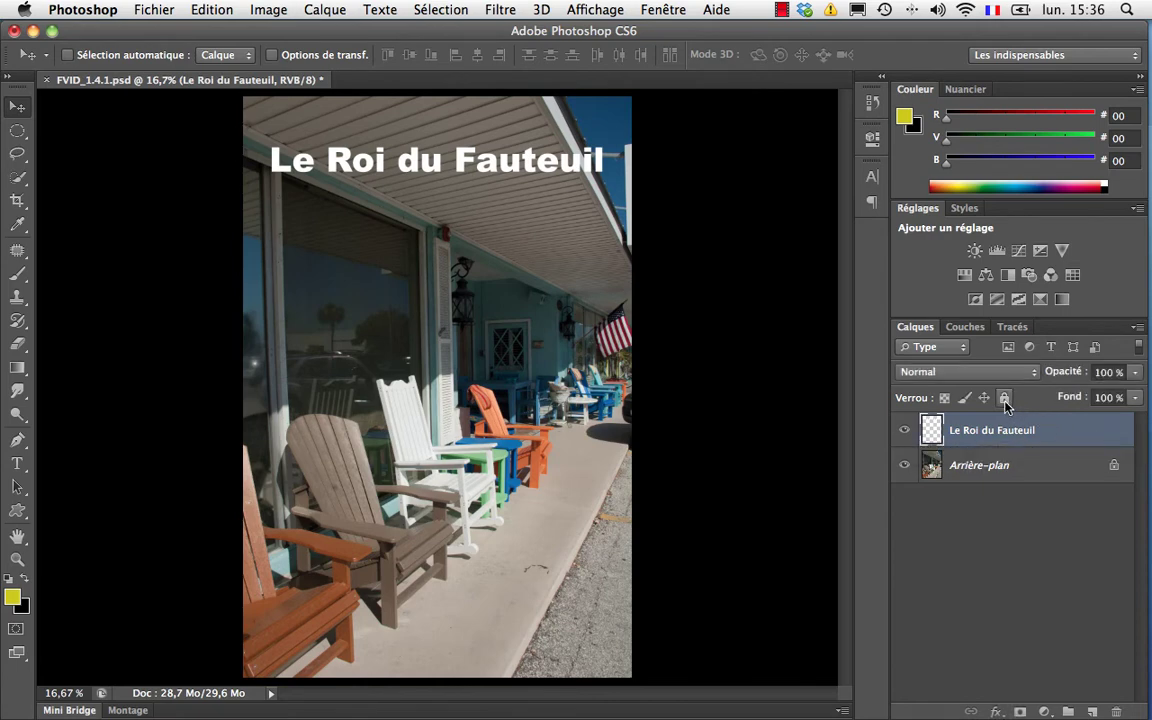
Step: Try the transparency and position locks and the full lock on the "Le Roi du Fauteuil" layer
left_click(945, 398)
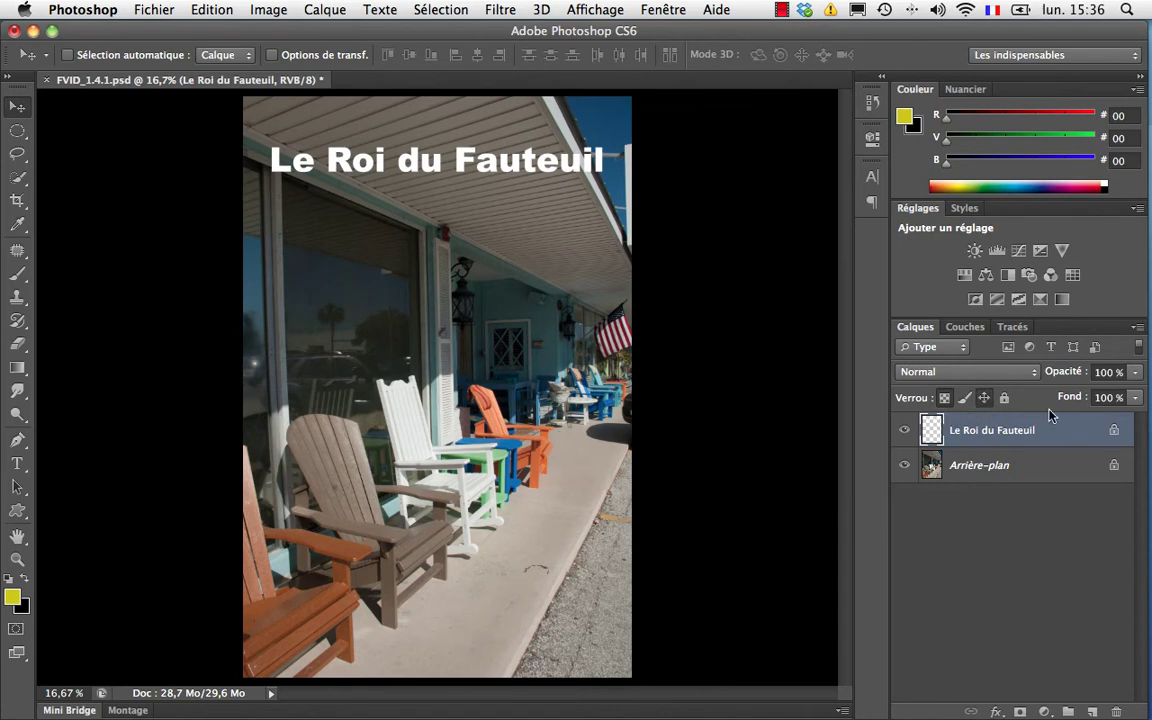
left_click(1005, 398)
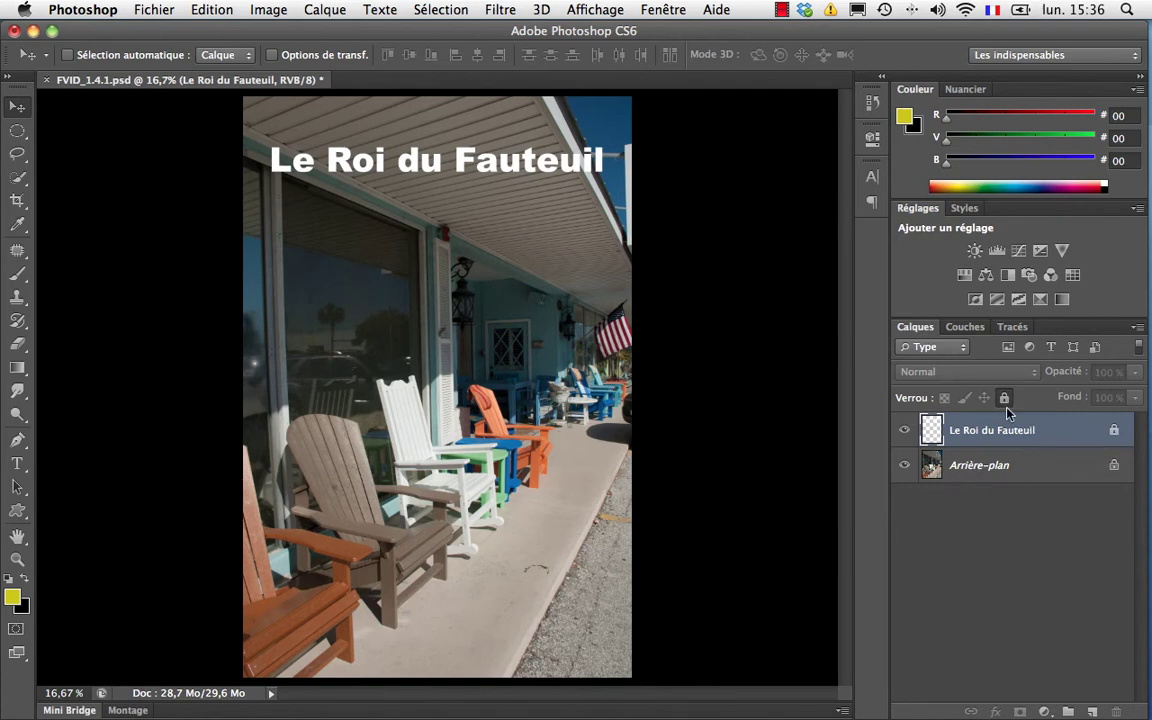
left_click(1005, 399)
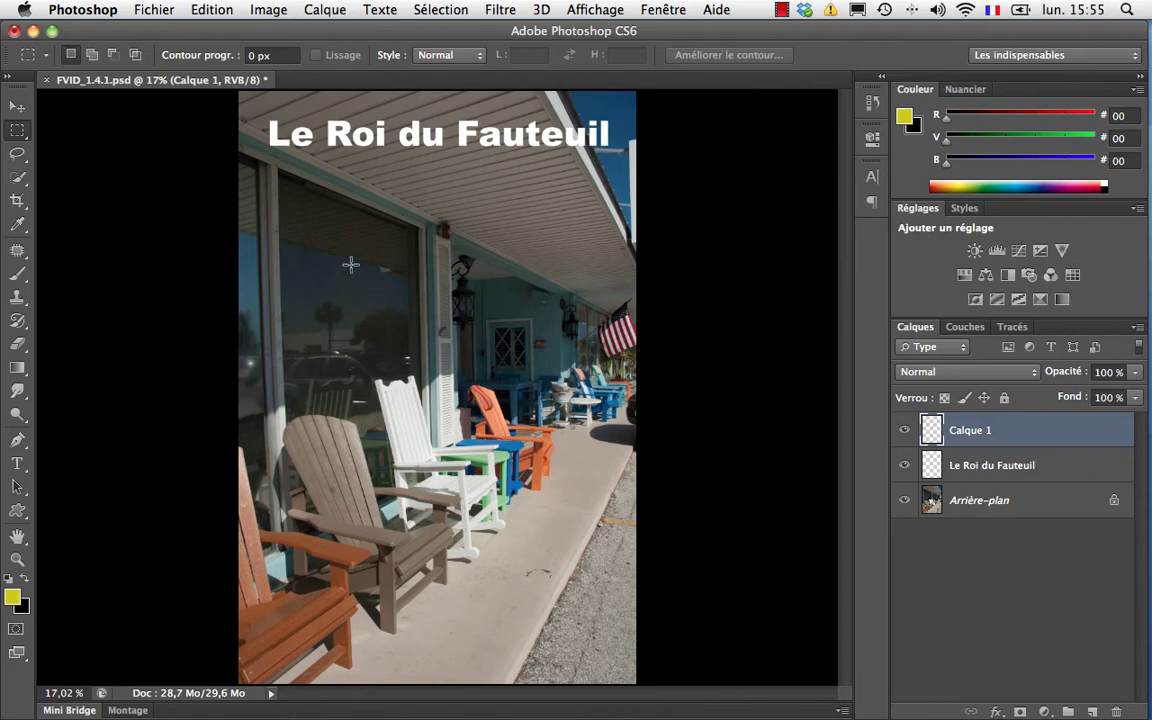
Step: Draw a rectangular selection over the middle chairs and doorway and try to copy it from the empty Calque 1 layer
left_click_drag(340, 258, 553, 598)
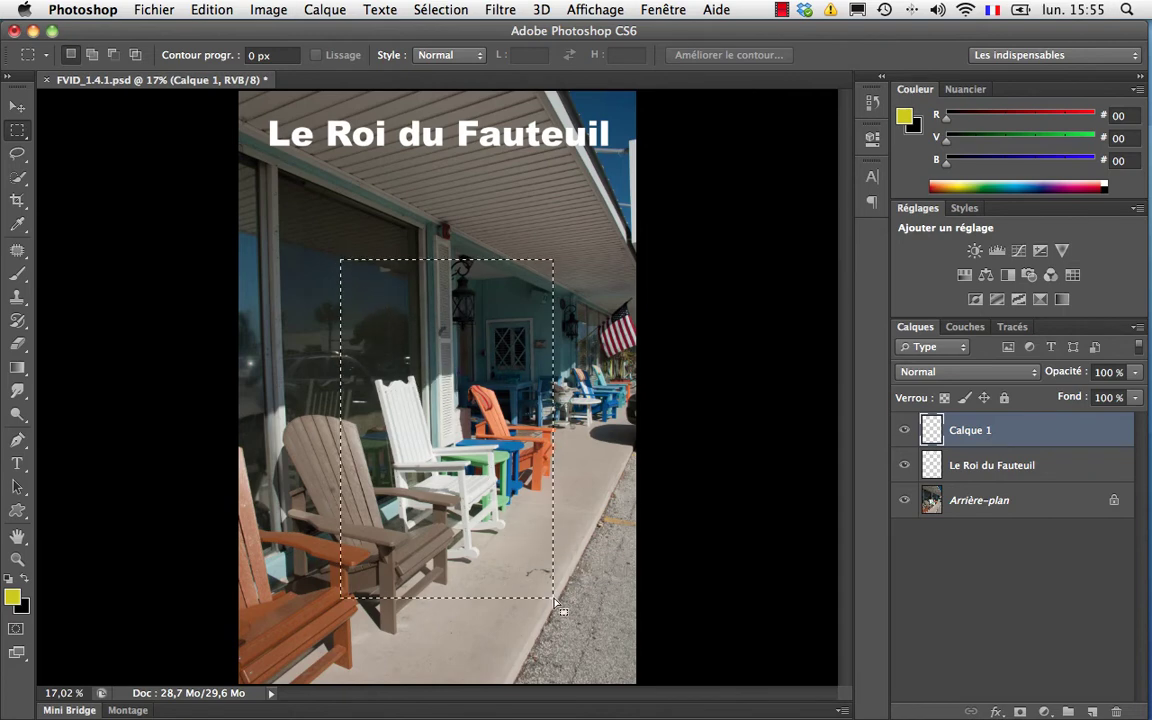
left_click(196, 10)
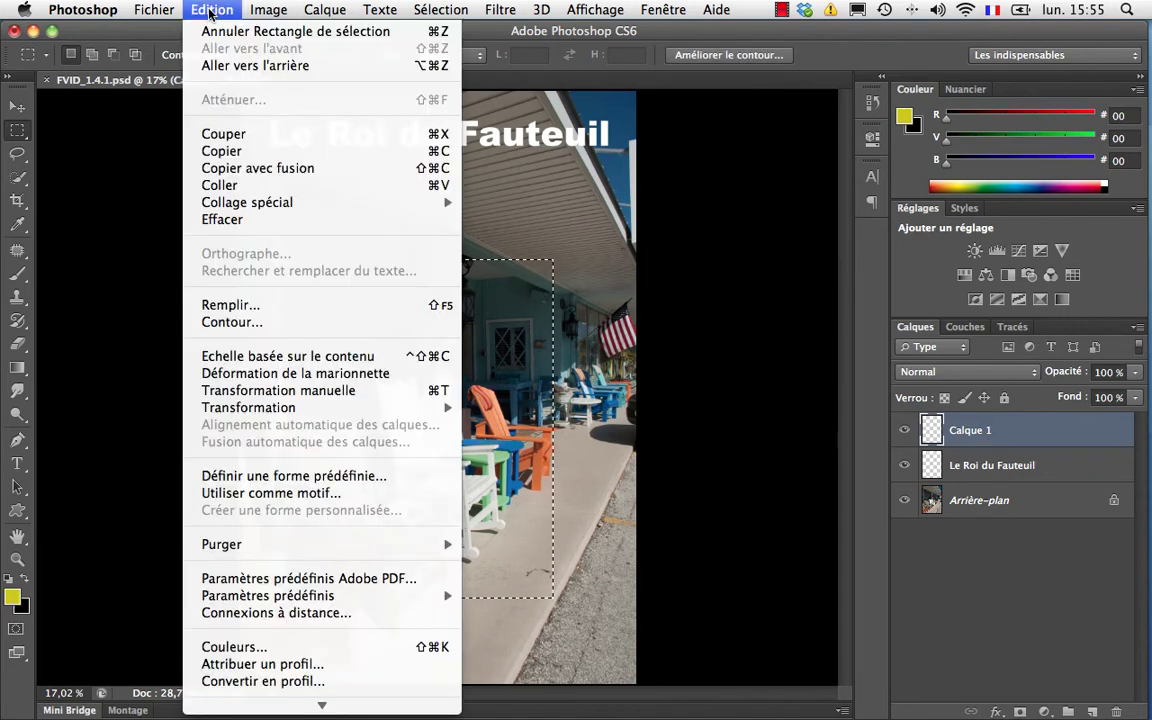
left_click(228, 152)
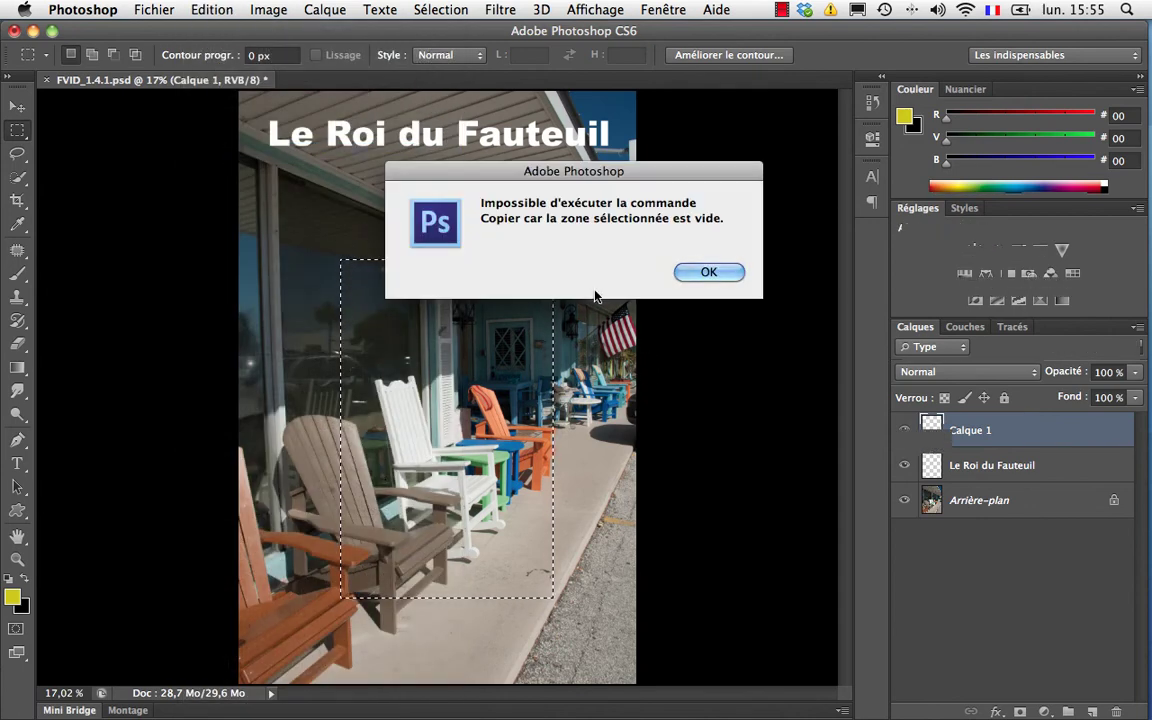
left_click(690, 275)
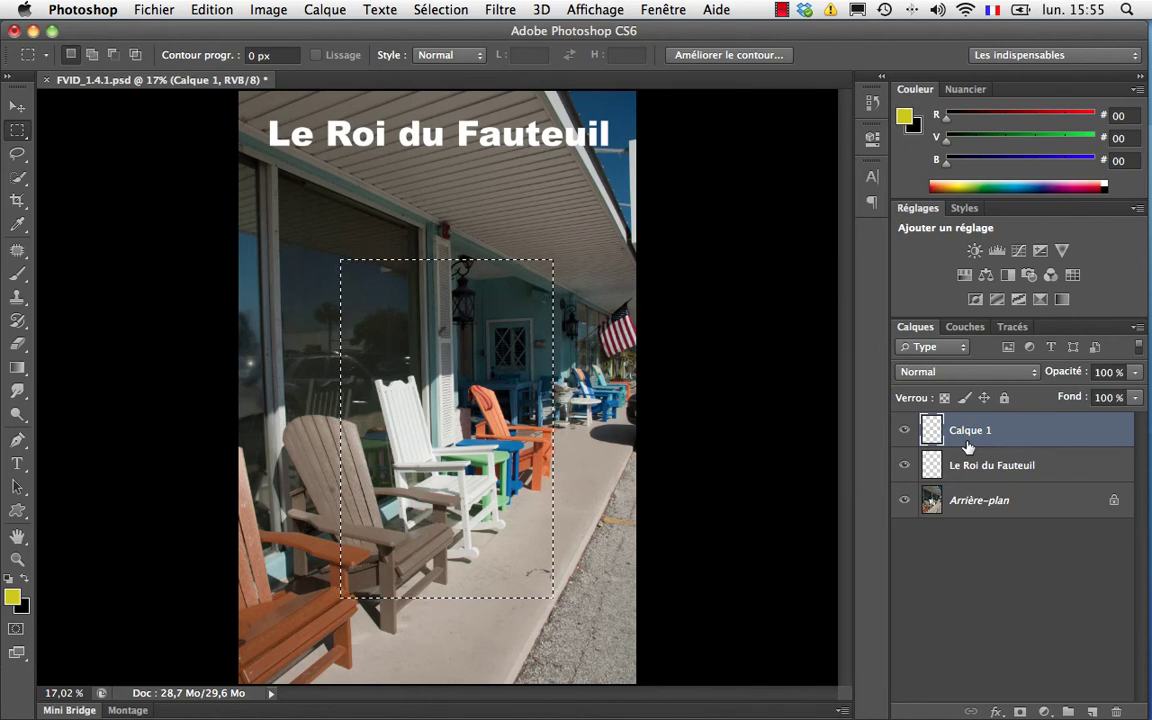
Step: Temporarily hide the "Le Roi du Fauteuil" and Arrière-plan layers to inspect the content of Calque 1
left_click(904, 465)
left_click(904, 500)
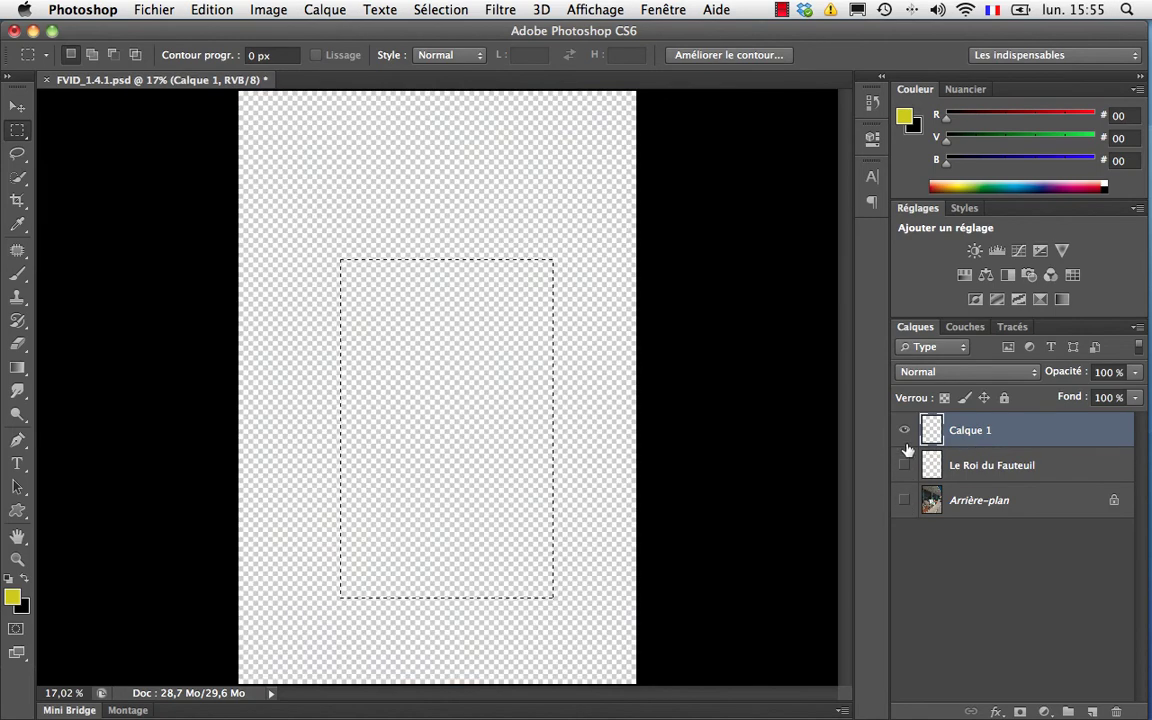
left_click(904, 464)
left_click(905, 499)
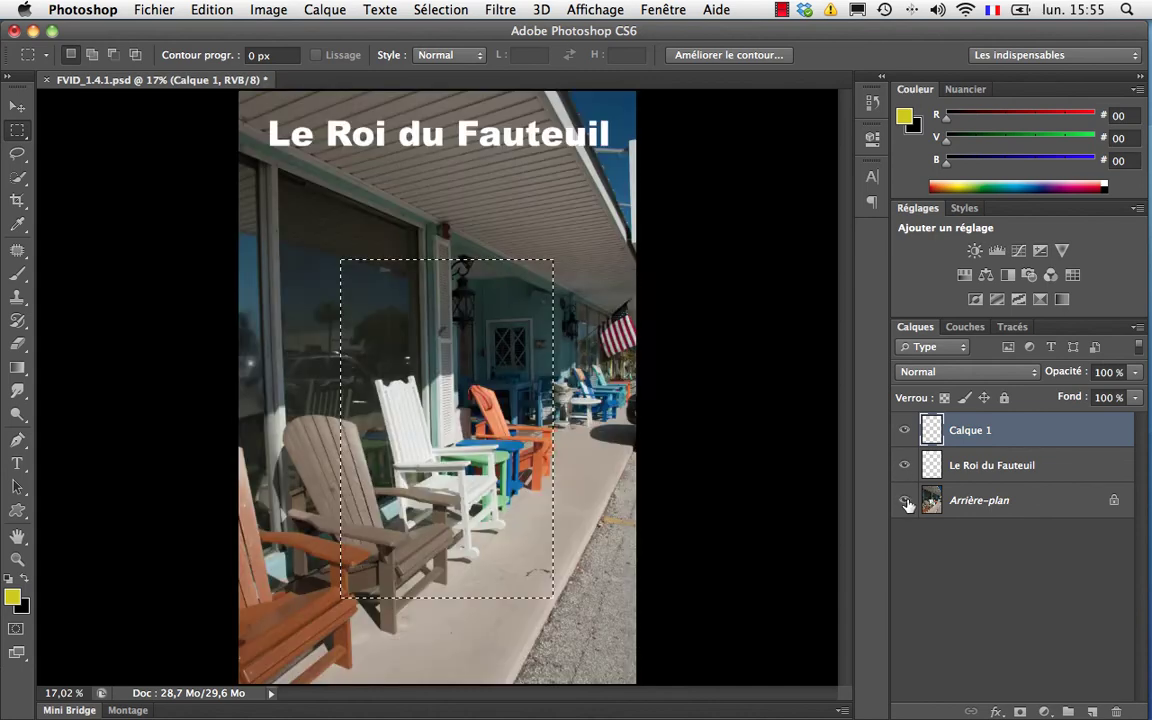
Step: Copy the selected area from the Arrière-plan layer and clear the selection
left_click(992, 503)
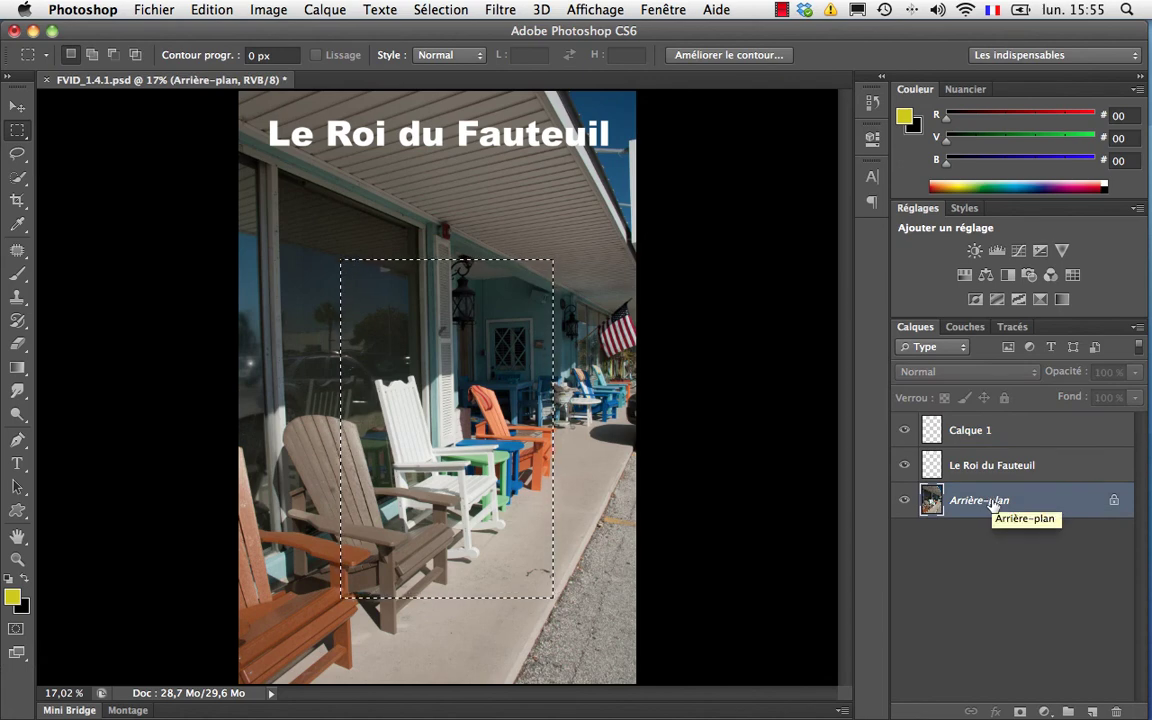
left_click(212, 9)
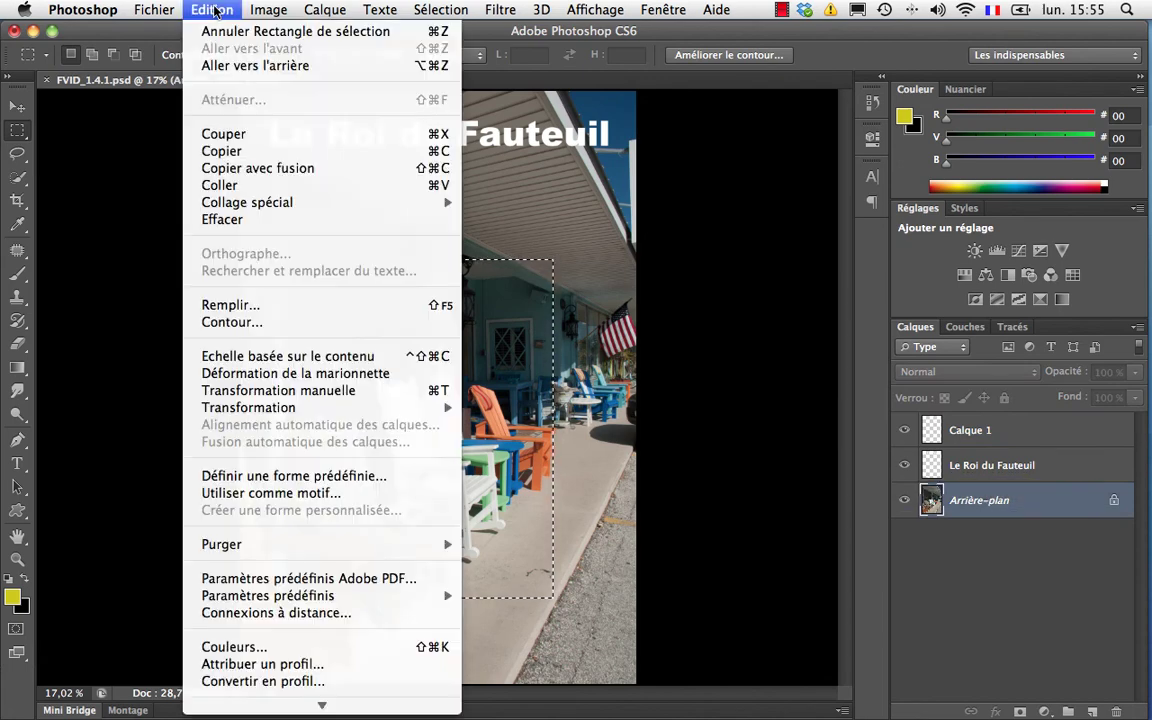
left_click(219, 151)
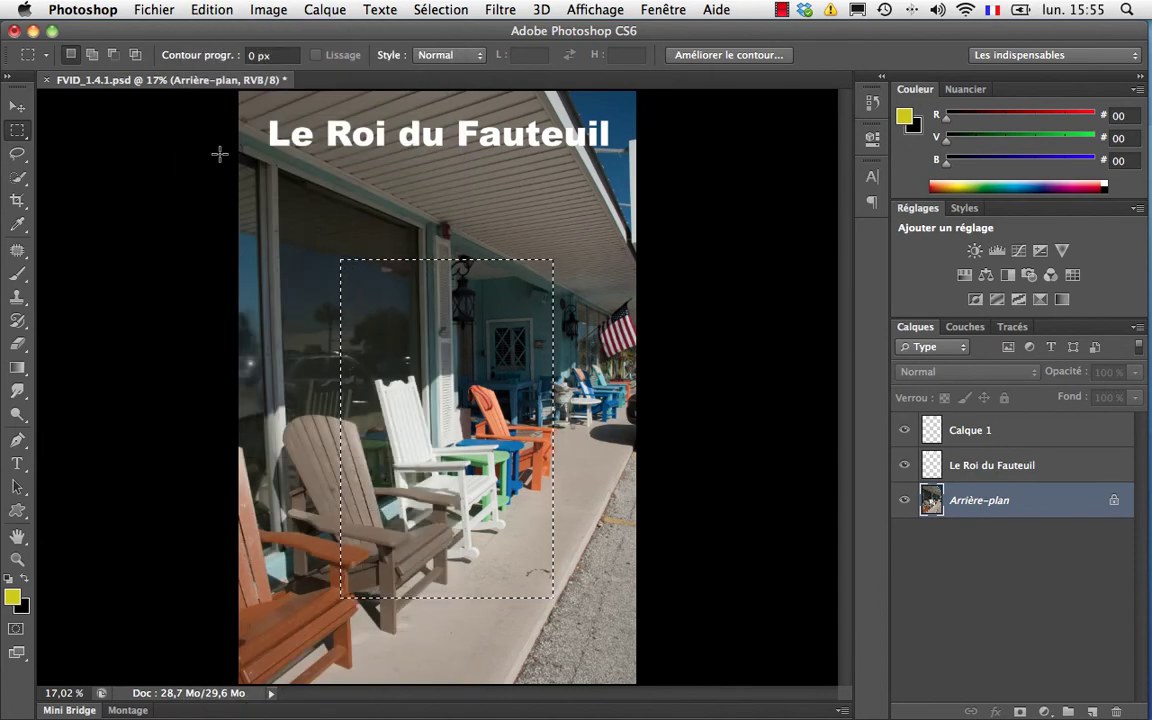
left_click(433, 14)
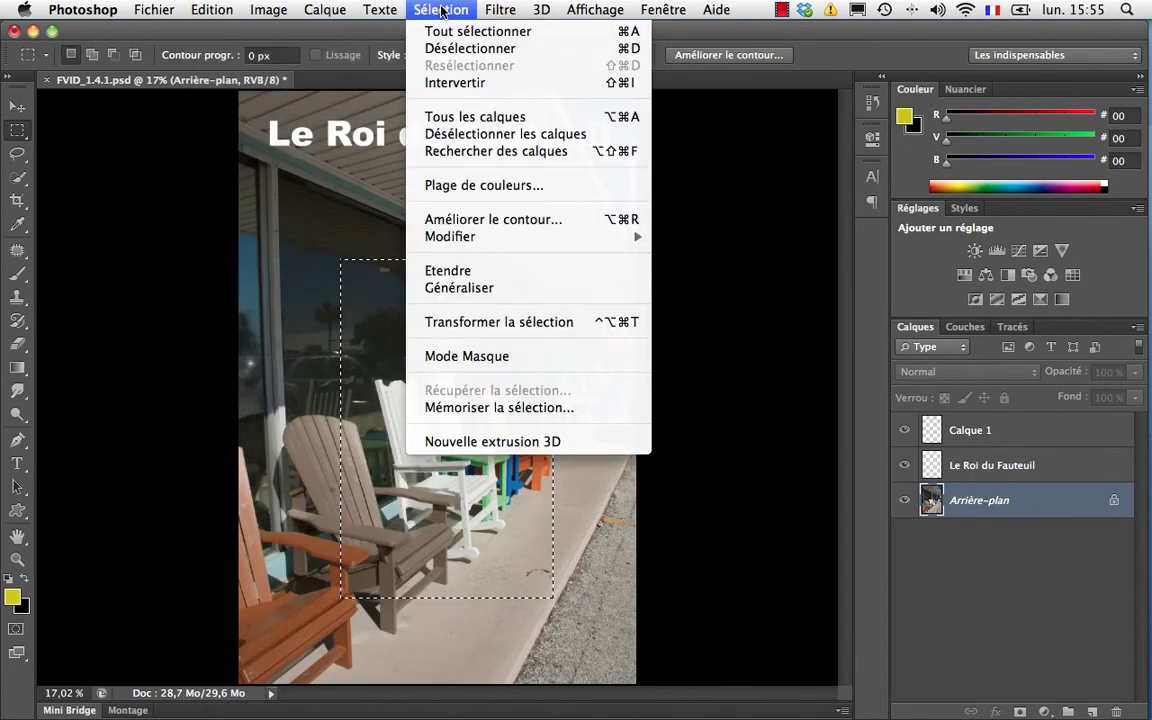
left_click(442, 47)
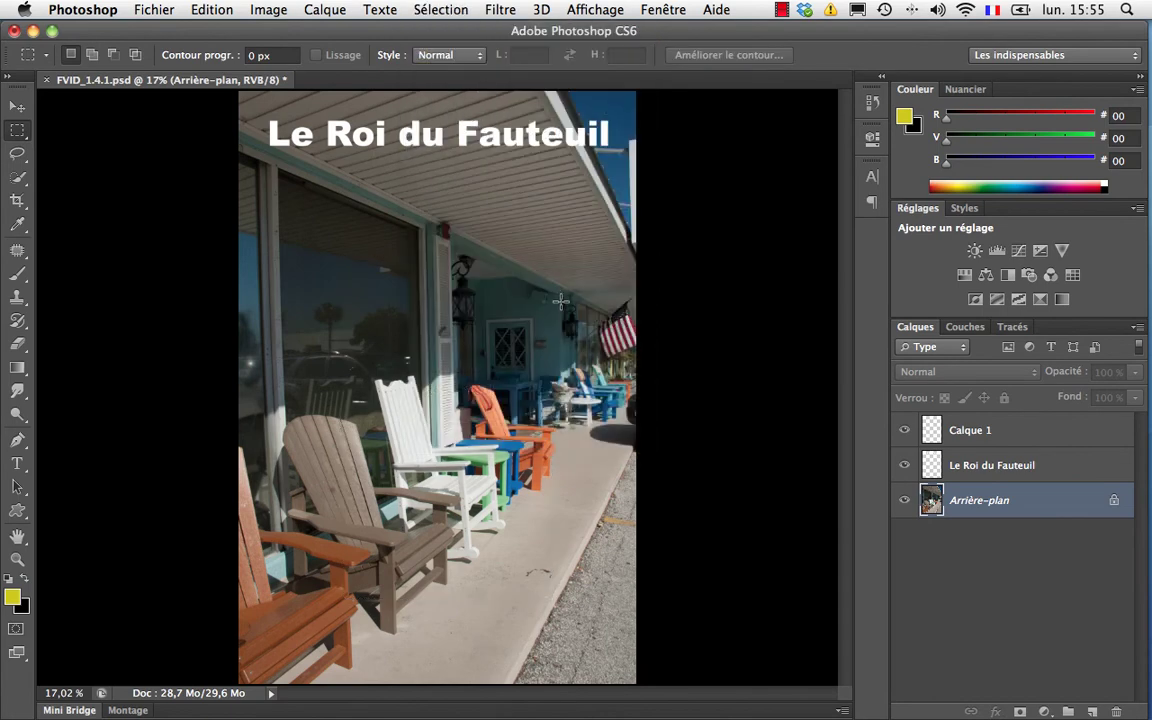
key("super+v")
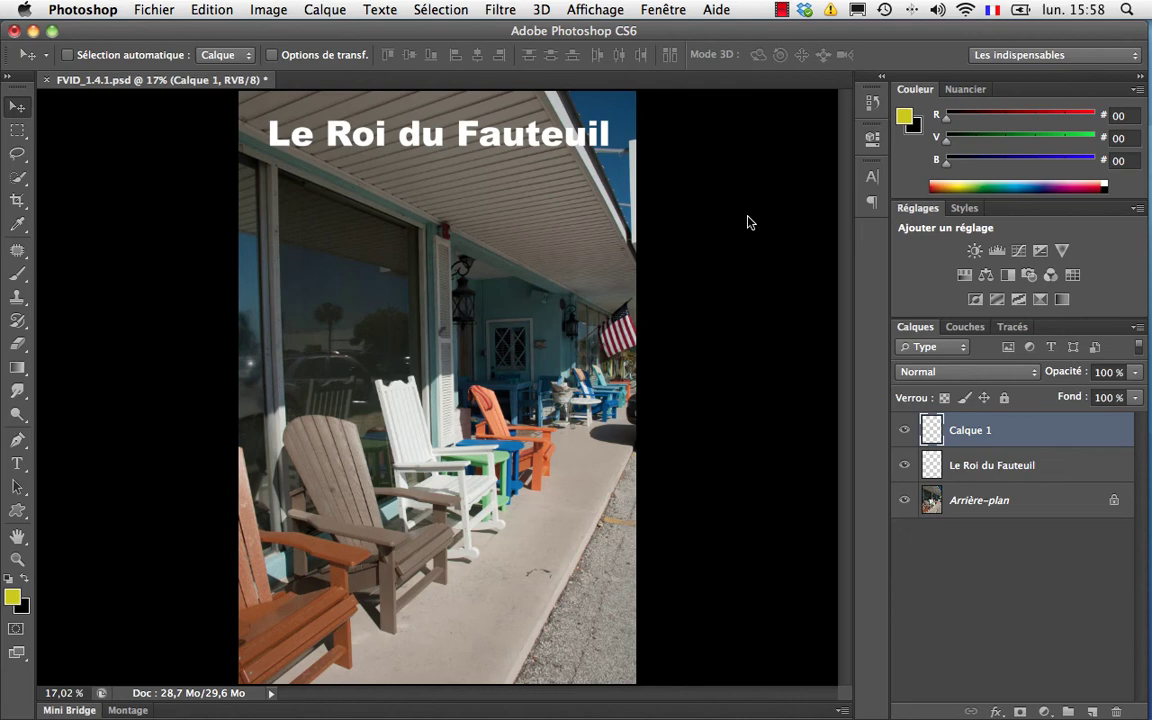
Step: Try to open the Filter Gallery on the empty Calque 1 layer
left_click(503, 10)
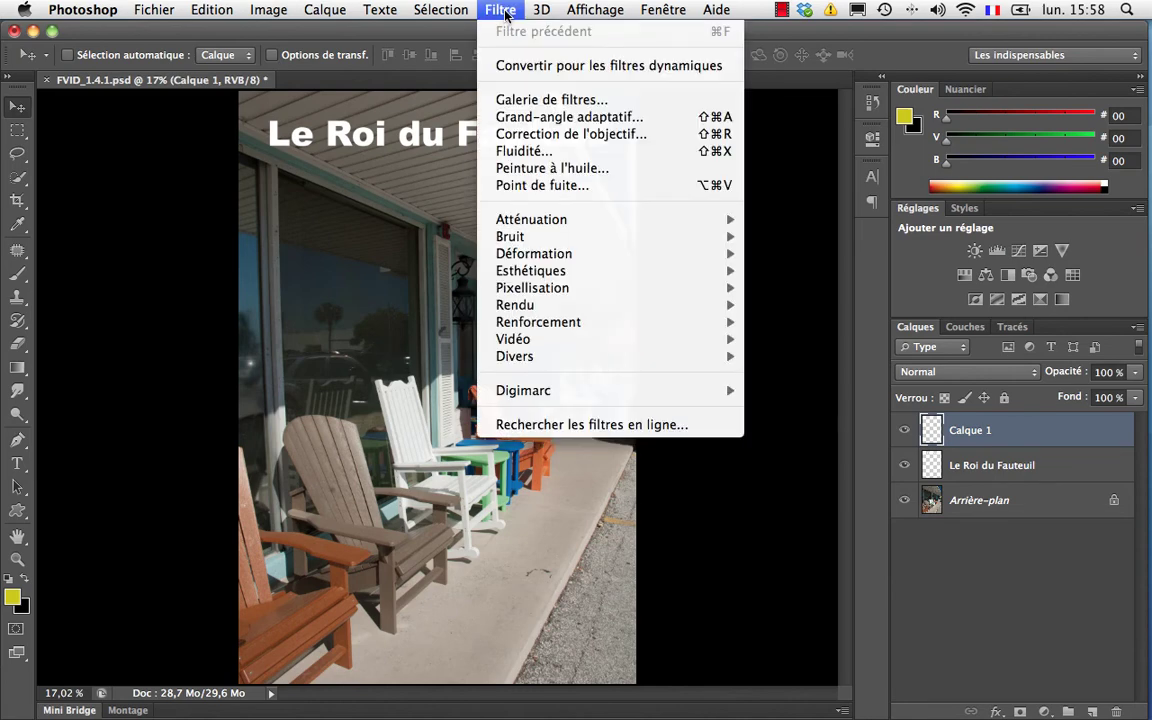
left_click(510, 101)
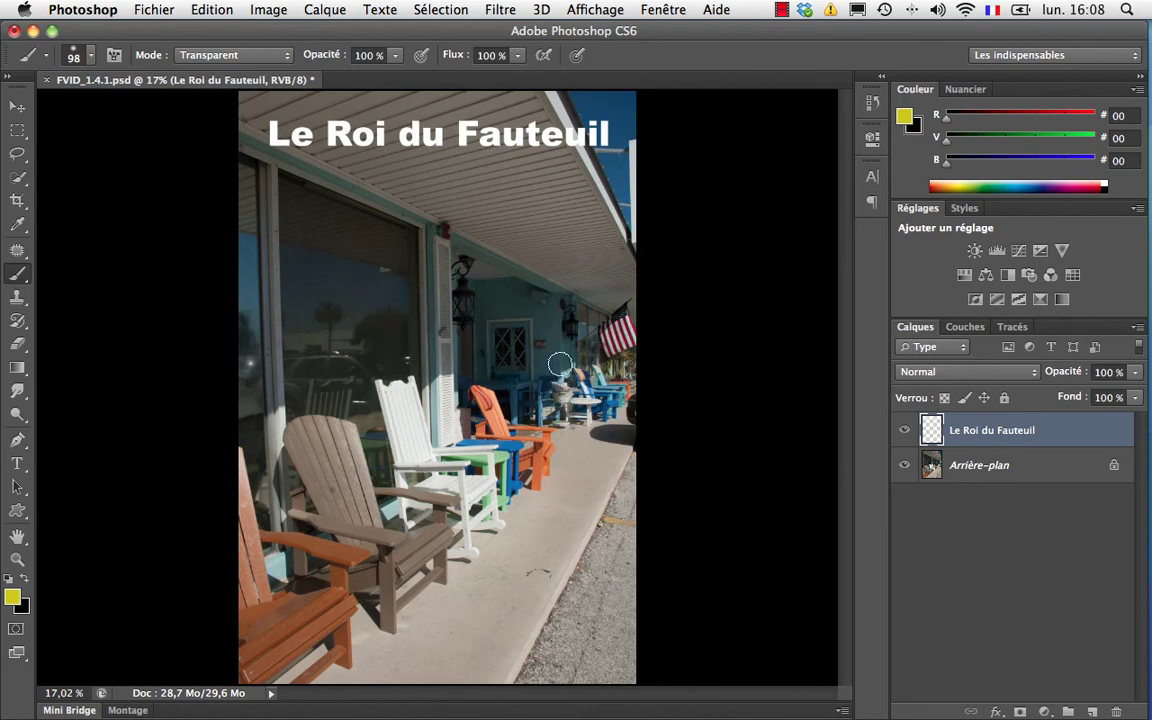
Step: Set the Brush tool's blending mode to Normal
left_click(245, 59)
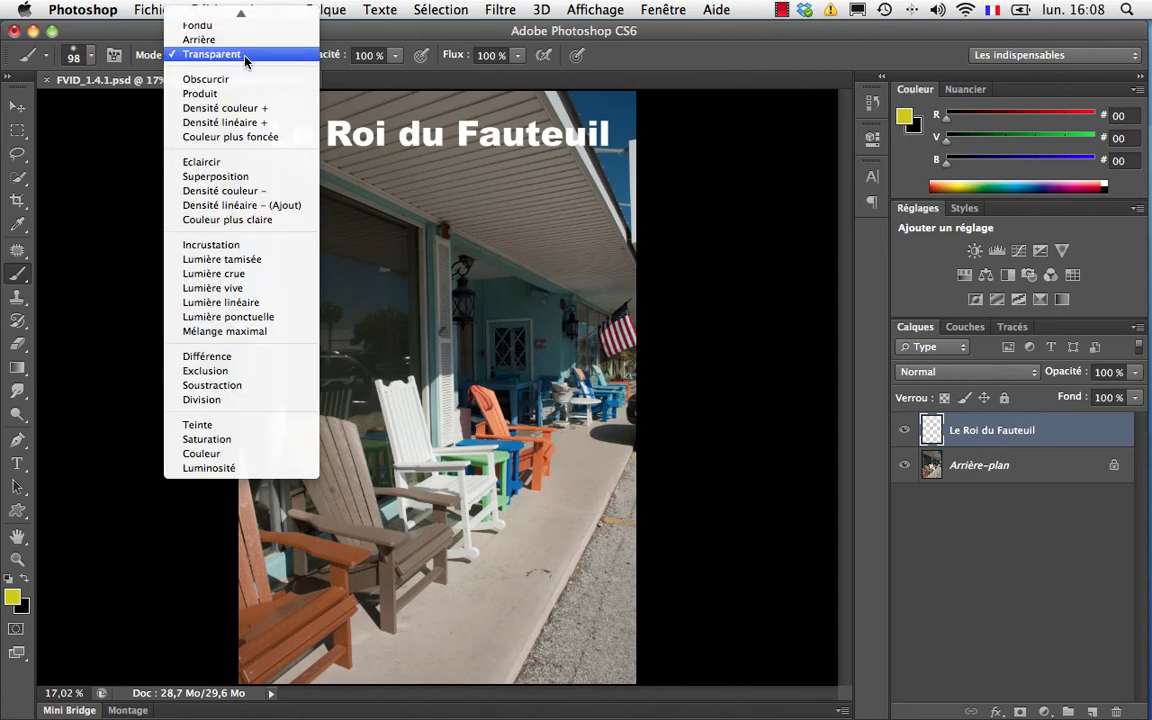
mouse_move(247, 14)
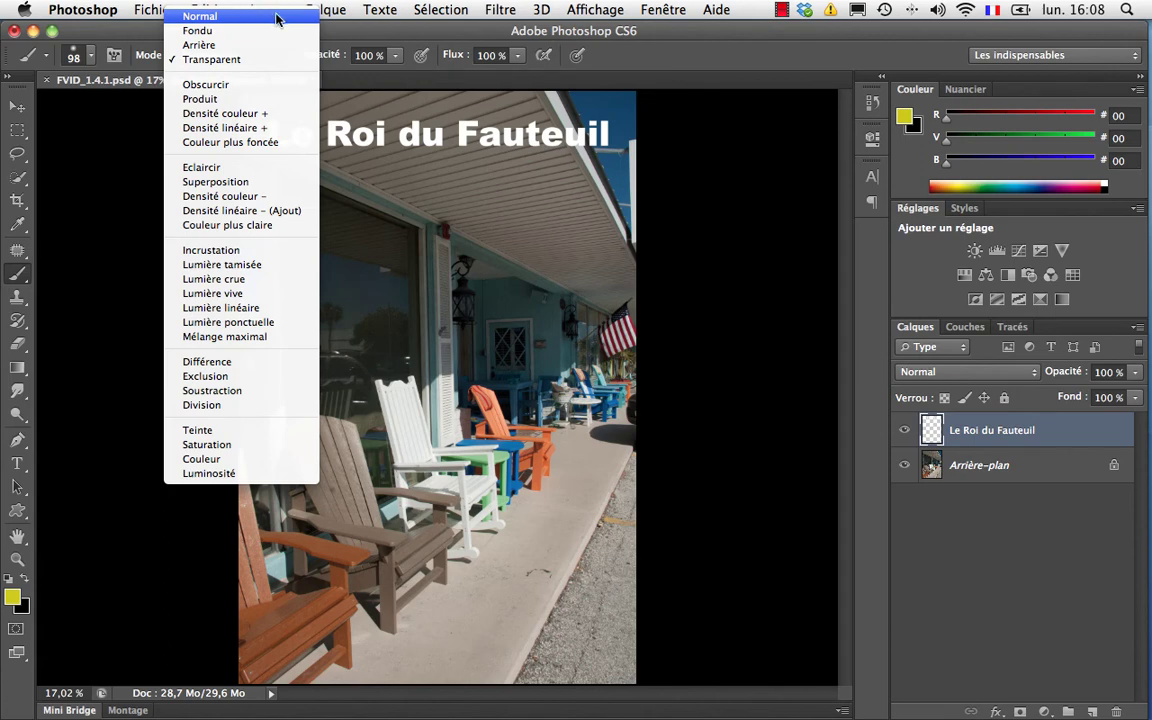
left_click(277, 17)
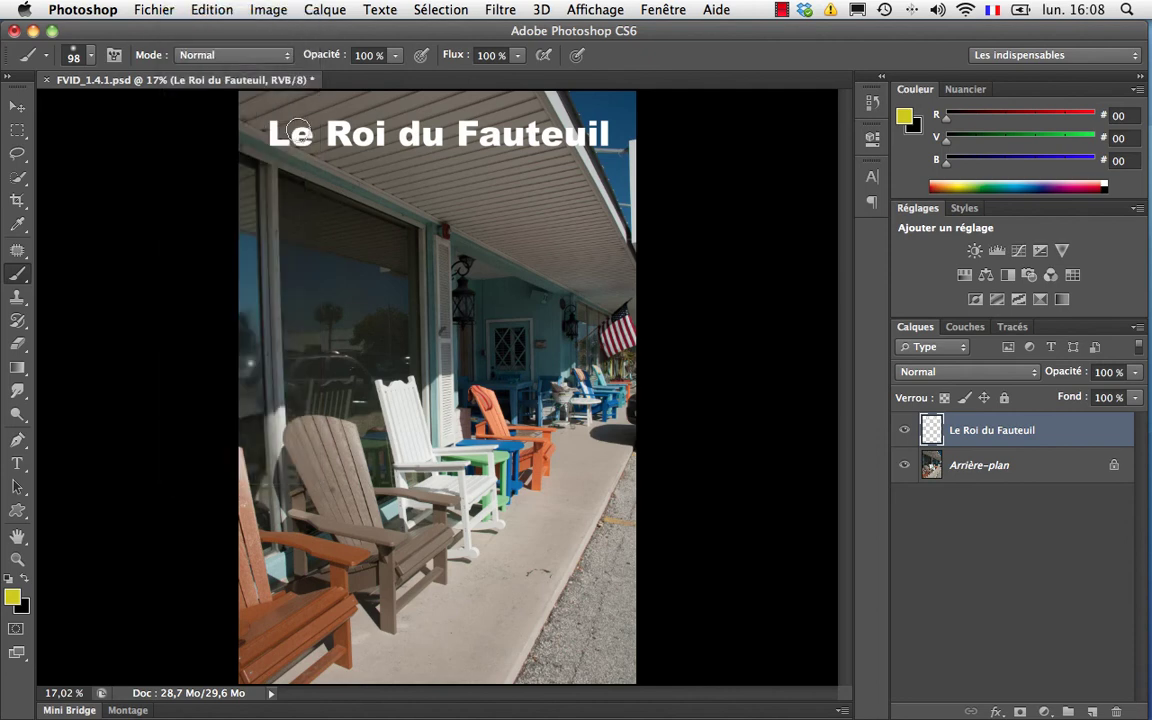
Step: Paint a looping yellow brush stroke over the dark window, reduce the brush opacity to 51%, and paint a second stroke across the storefront
mouse_move(298, 273)
left_mouse_down()
mouse_move(317, 326)
mouse_move(351, 316)
mouse_move(344, 282)
mouse_move(326, 297)
mouse_move(334, 340)
mouse_move(385, 346)
mouse_move(401, 315)
mouse_move(375, 312)
mouse_move(373, 353)
mouse_move(429, 378)
left_mouse_up()
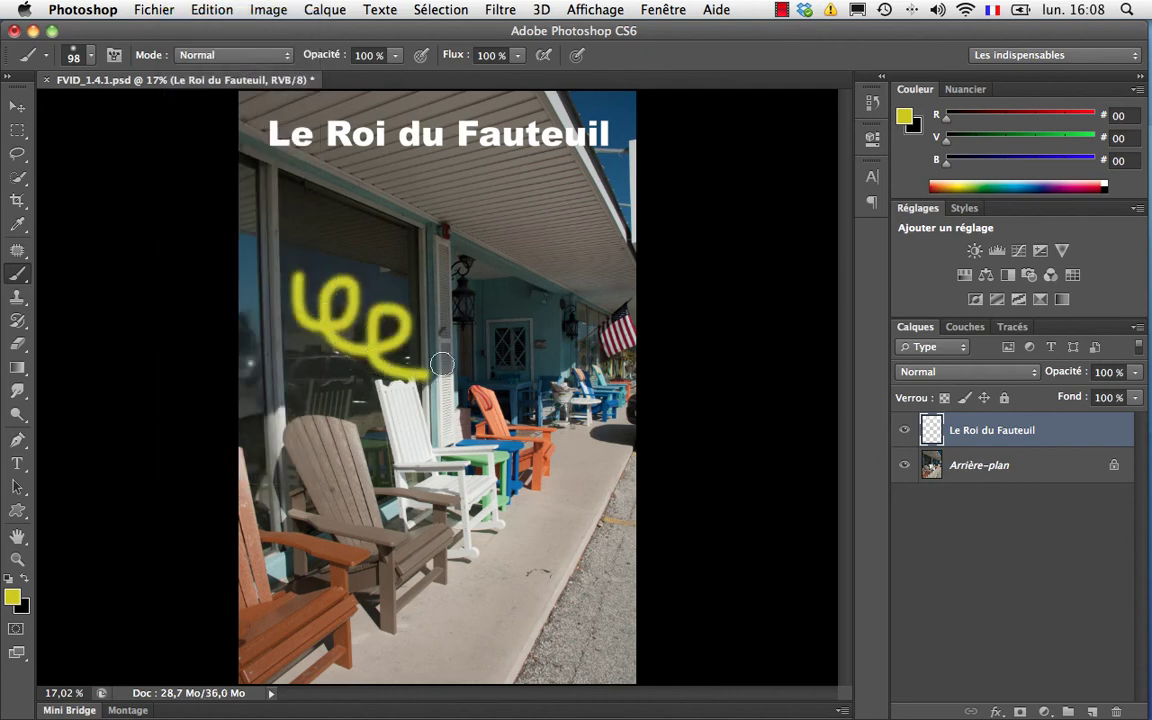
left_click(396, 56)
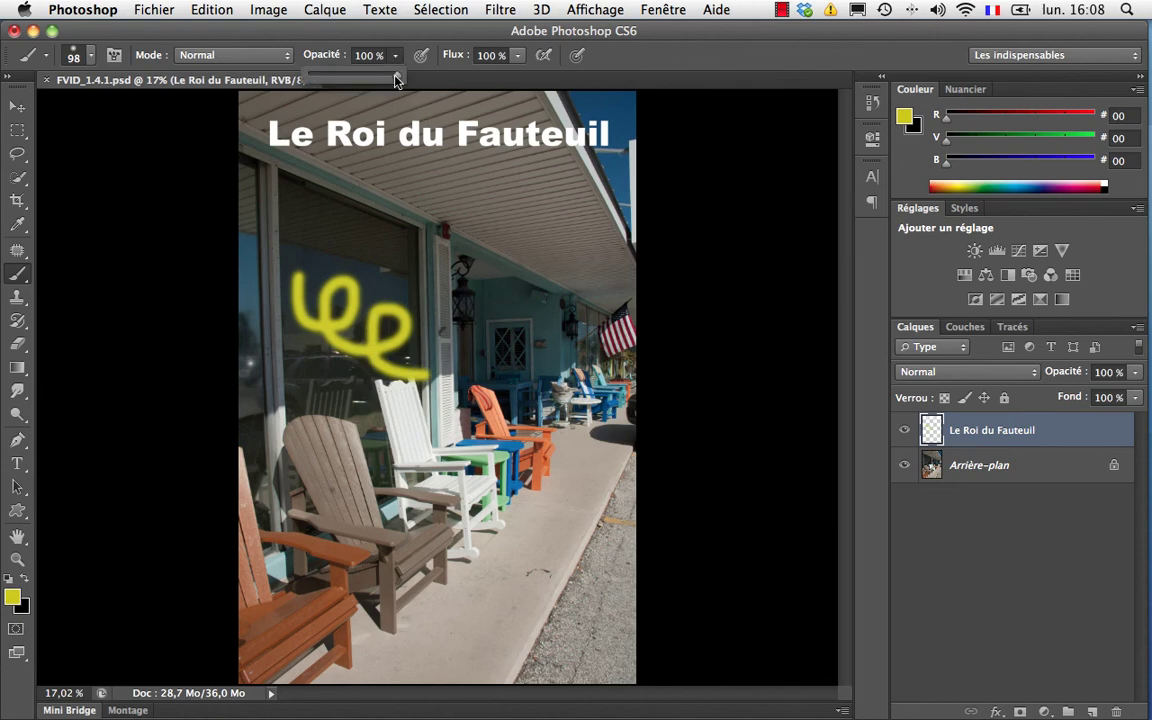
left_click_drag(398, 76, 353, 77)
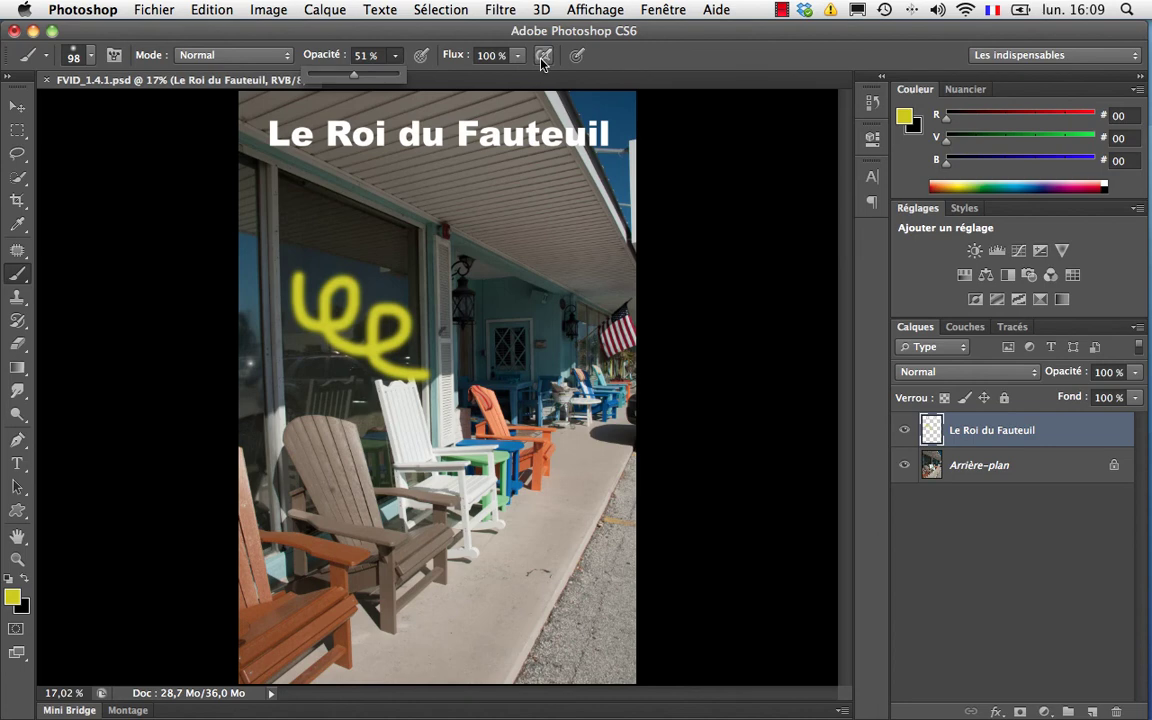
mouse_move(397, 223)
left_mouse_down()
mouse_move(440, 249)
mouse_move(467, 238)
mouse_move(457, 224)
mouse_move(435, 234)
mouse_move(427, 268)
mouse_move(481, 296)
mouse_move(507, 273)
mouse_move(475, 270)
mouse_move(466, 302)
mouse_move(485, 342)
mouse_move(537, 333)
left_mouse_up()
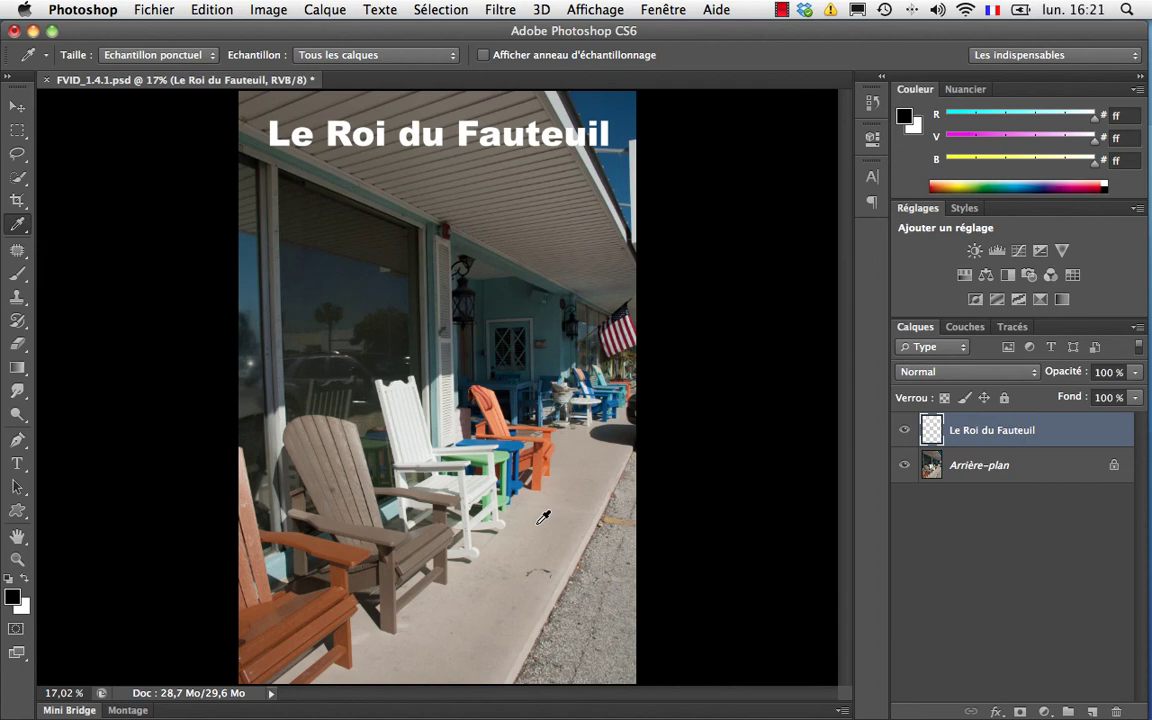
Step: Sample the background colour with the Eyedropper from the green table, the teal wall and finally the red of the flag
left_click(507, 452, "alt")
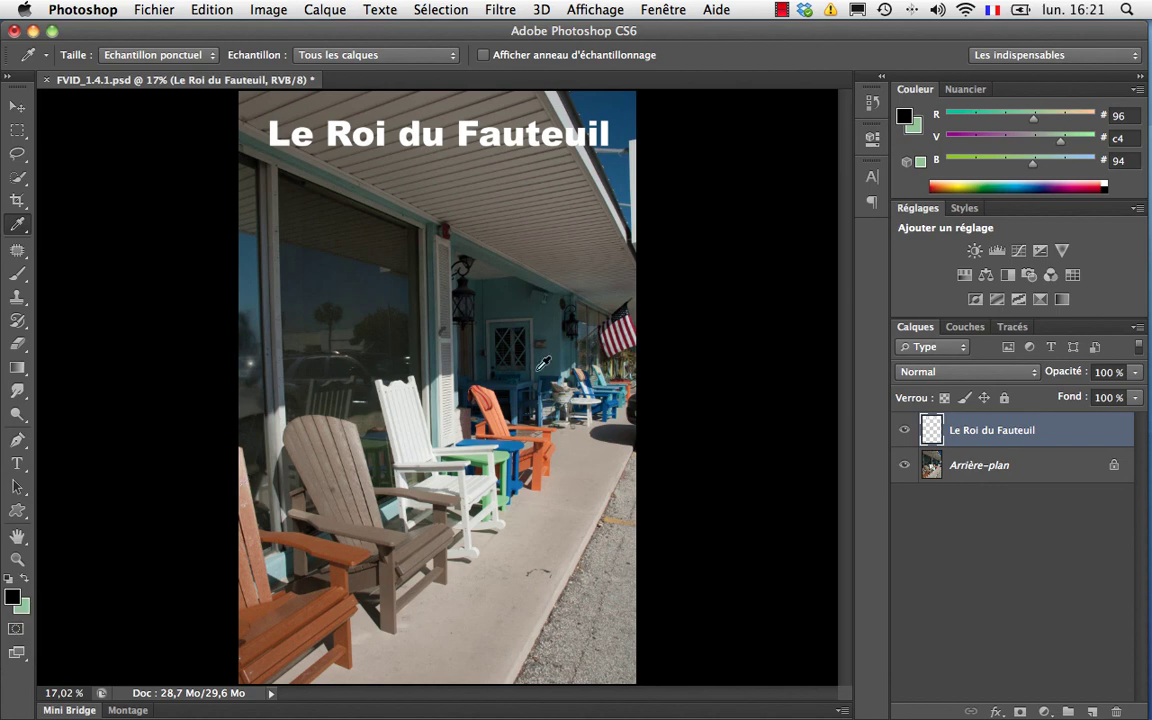
left_click(555, 315)
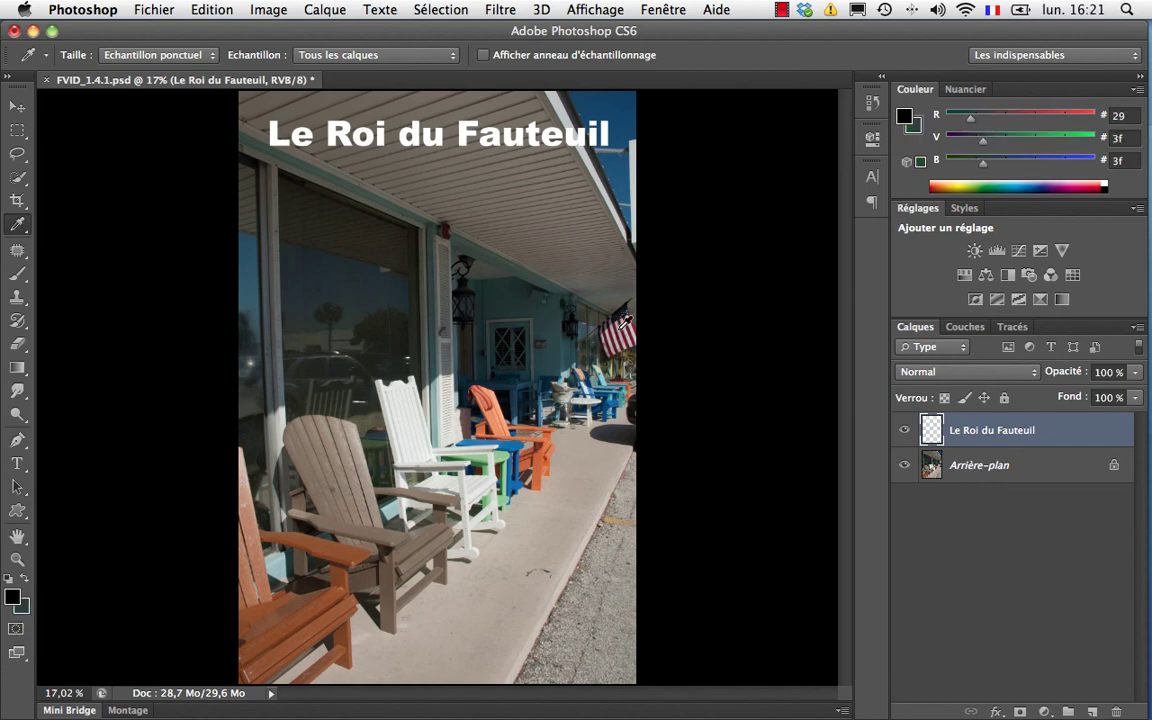
left_click(630, 322)
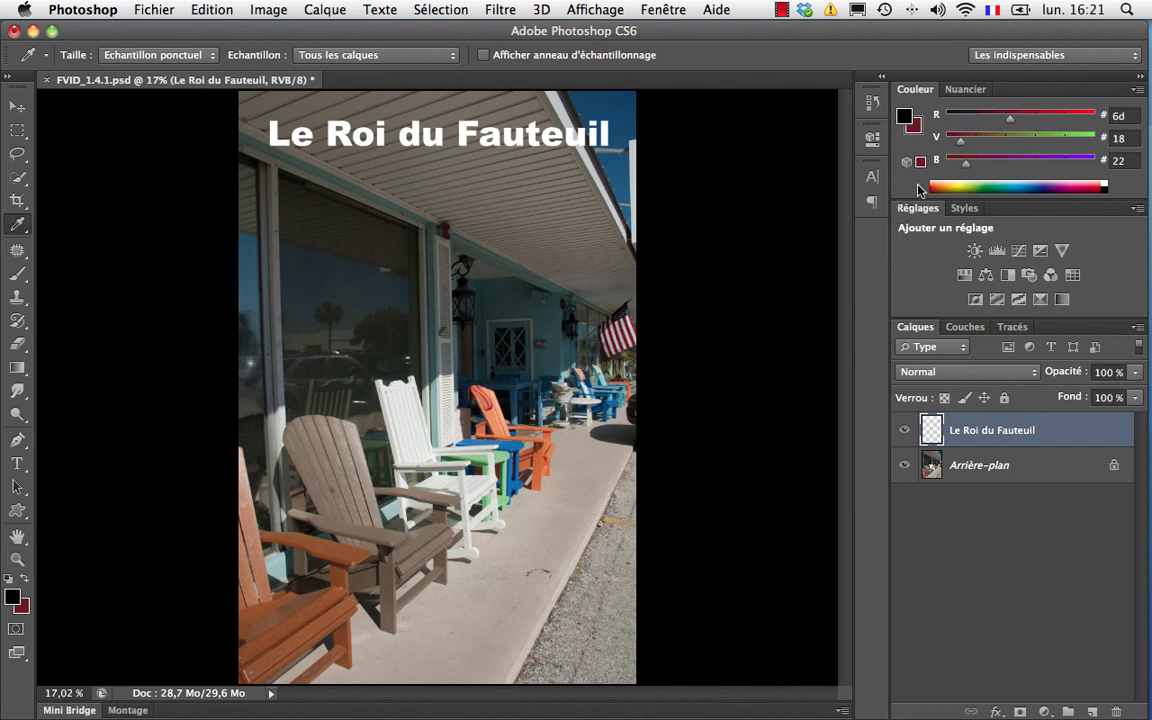
Step: Make the foreground colour the active swatch and sample it from the teal wall and finally from the flag
left_click(905, 117)
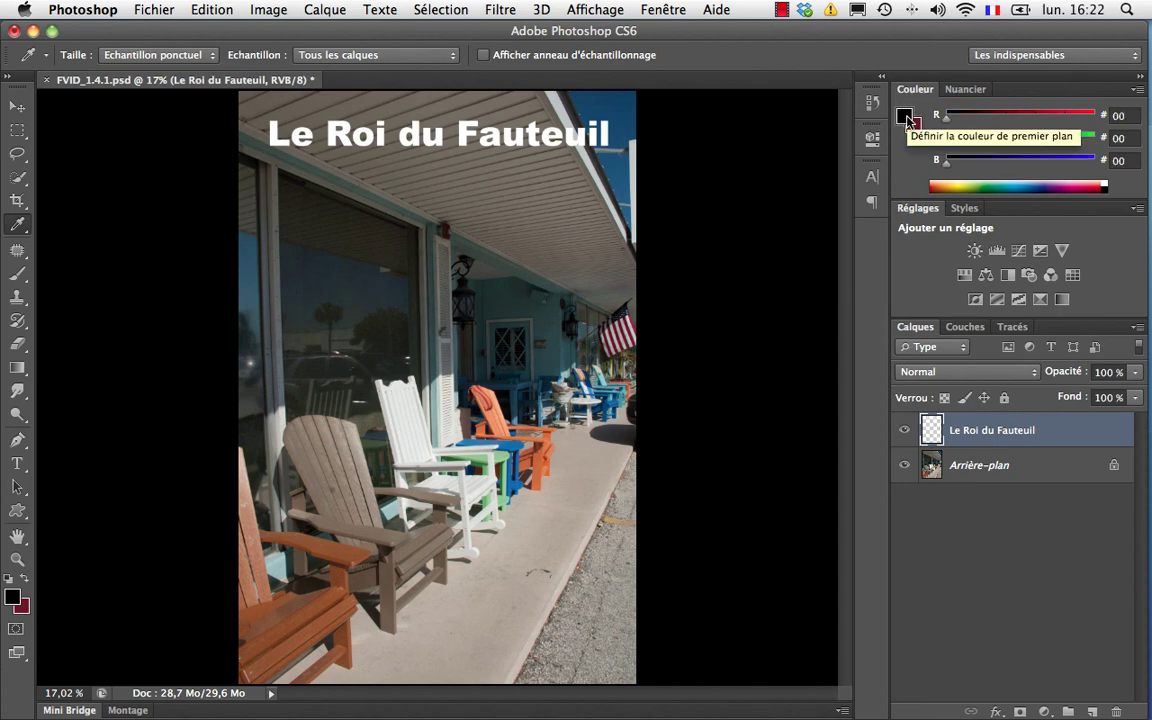
left_click(544, 325)
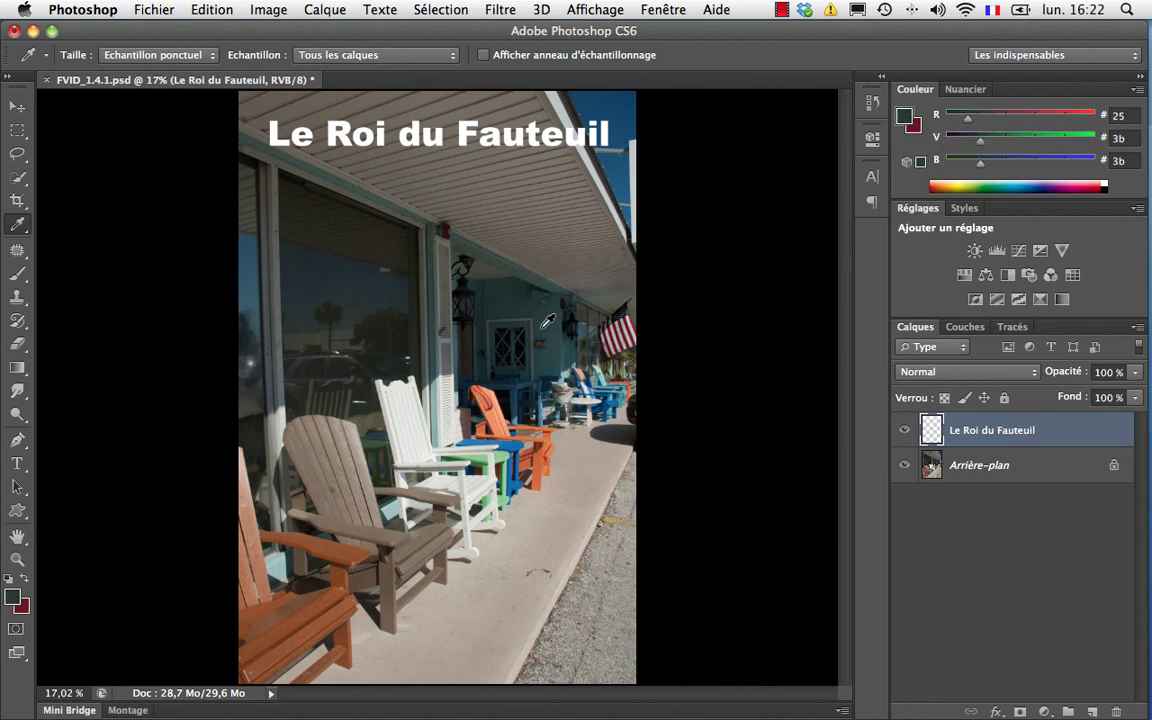
left_click(622, 334)
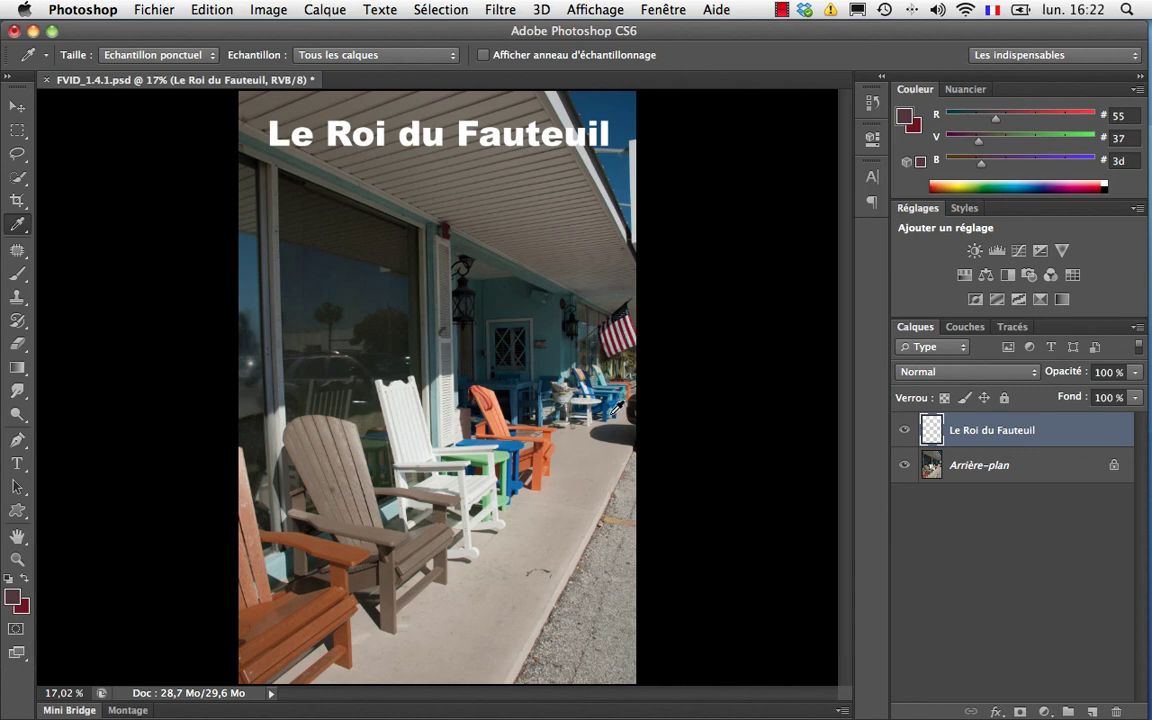